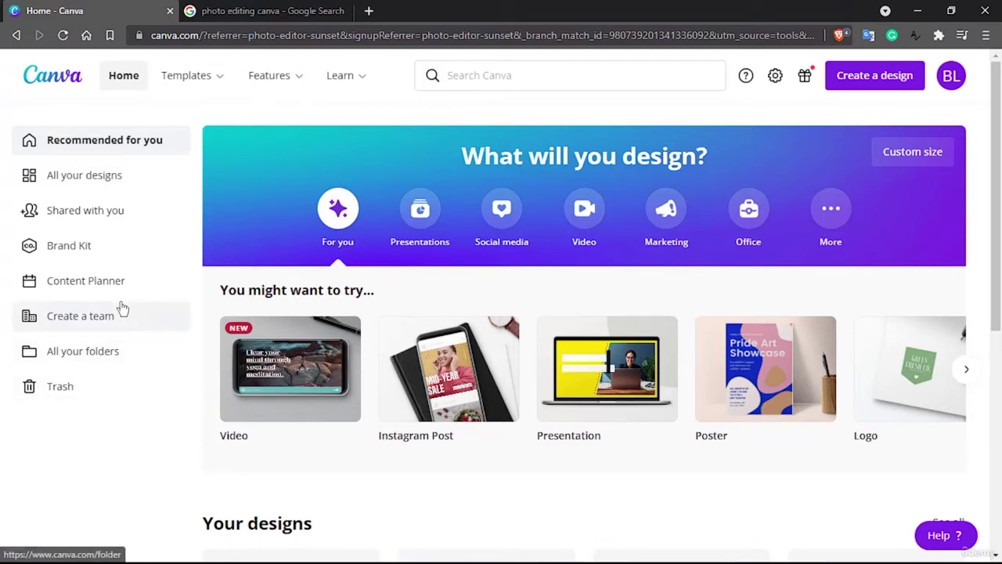
Step: Switch to the browser tab with the 'photo editing canva' Google search results
click(237, 6)
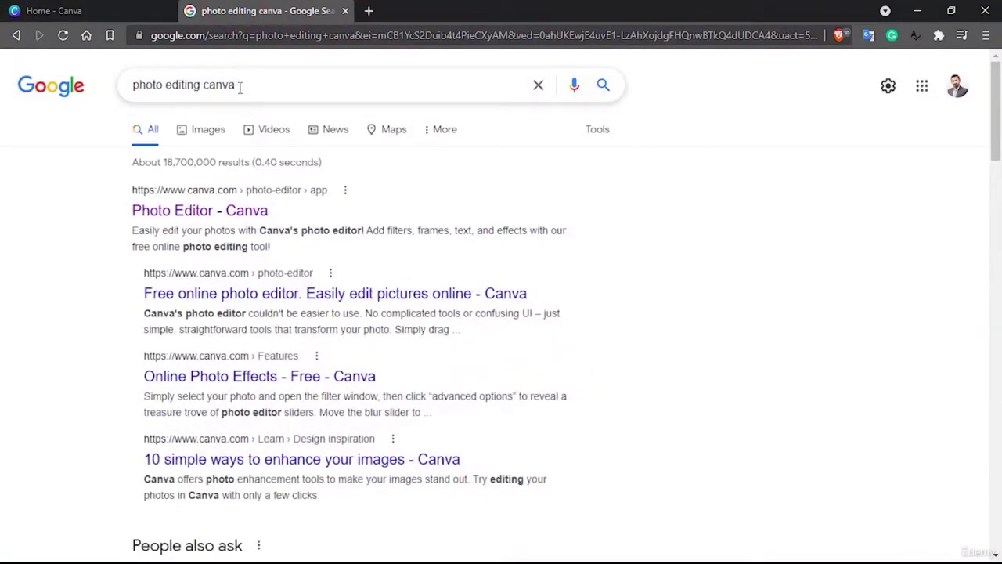
Step: Open the 'Photo Editor - Canva' search result
click(243, 220)
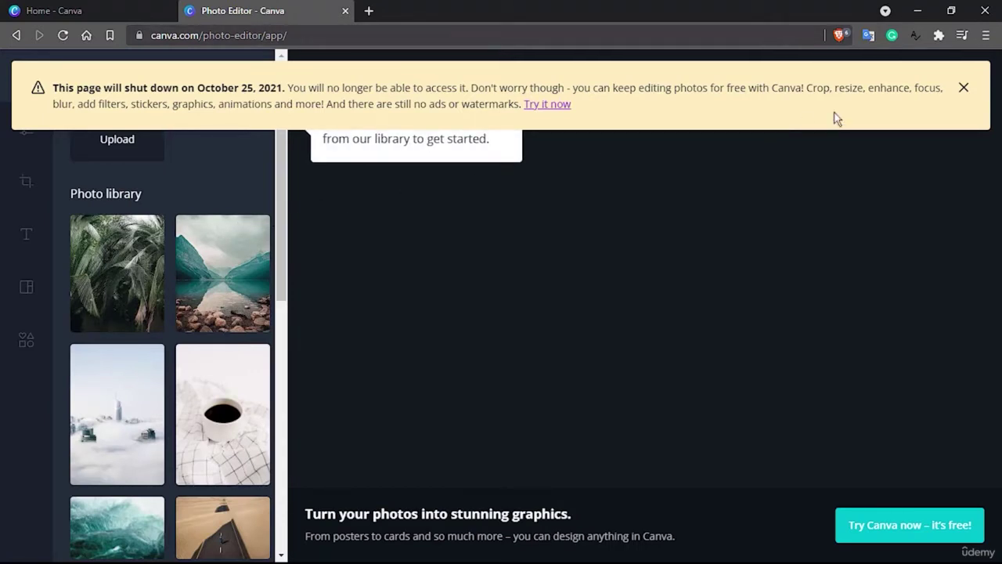
Step: Dismiss the shutdown banner and upload barns.jpg from the Downloads folder
click(963, 88)
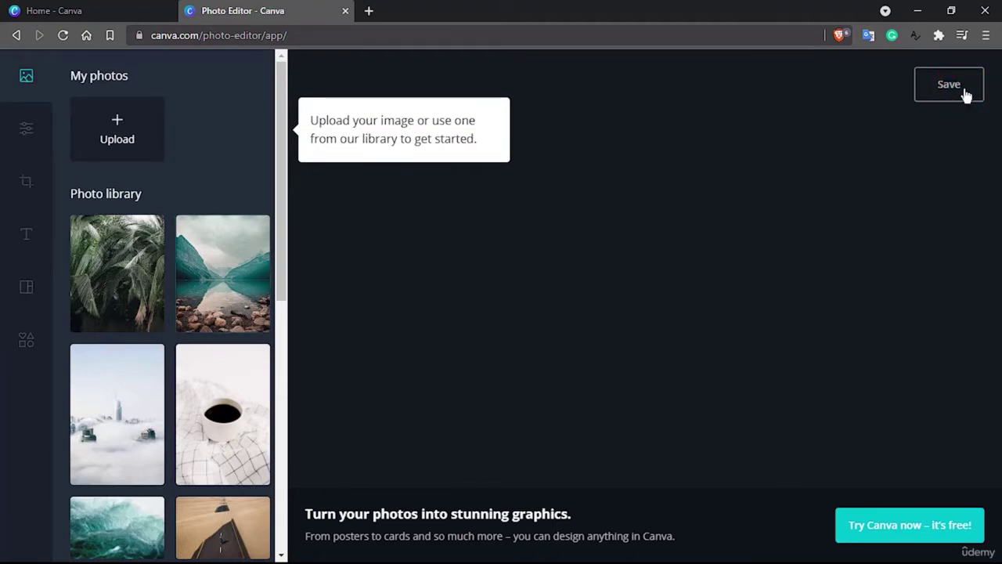
click(141, 150)
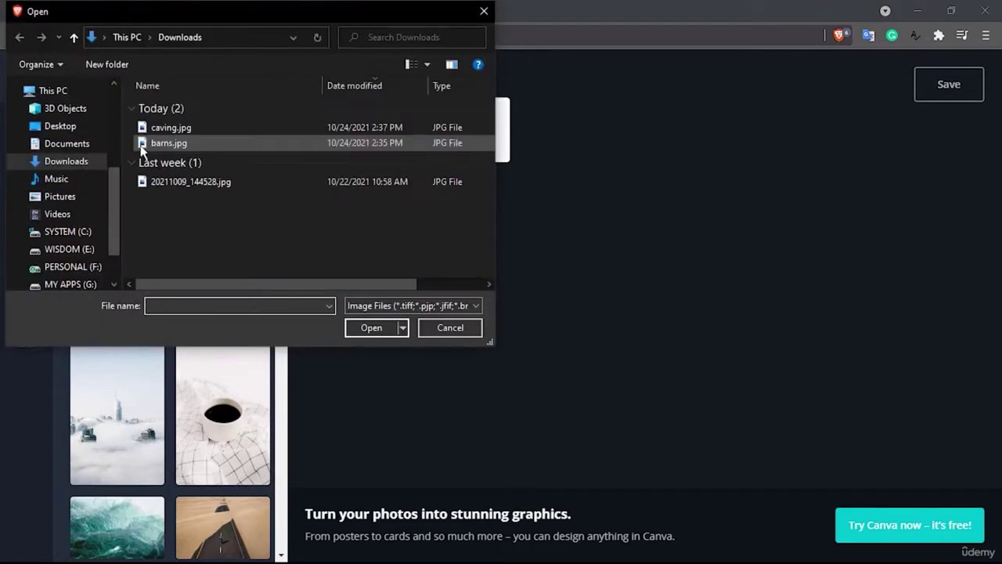
double_click(186, 147)
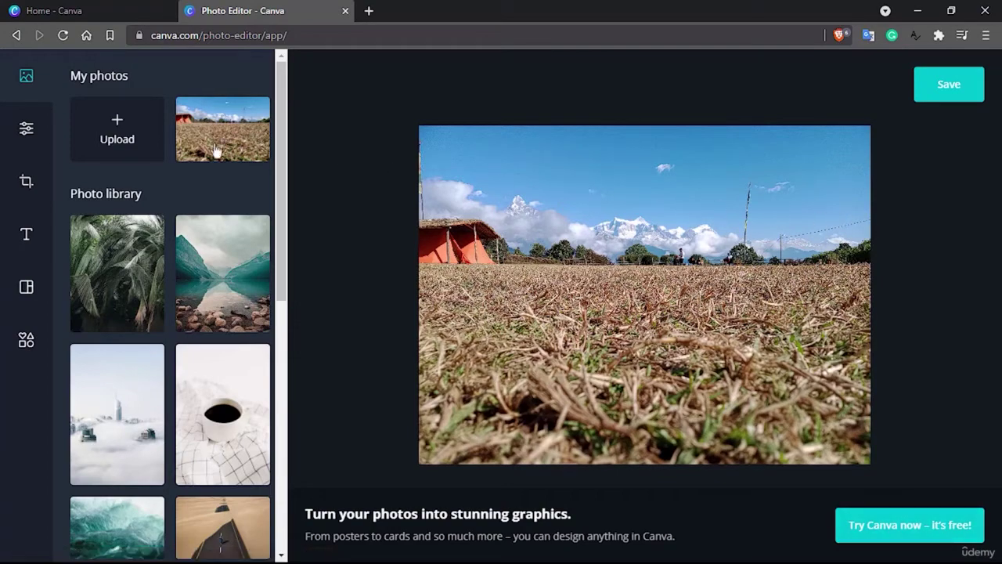
Step: Brighten the photo, try the Drama and Grayscale filters, then revert to the Normal filter
click(28, 128)
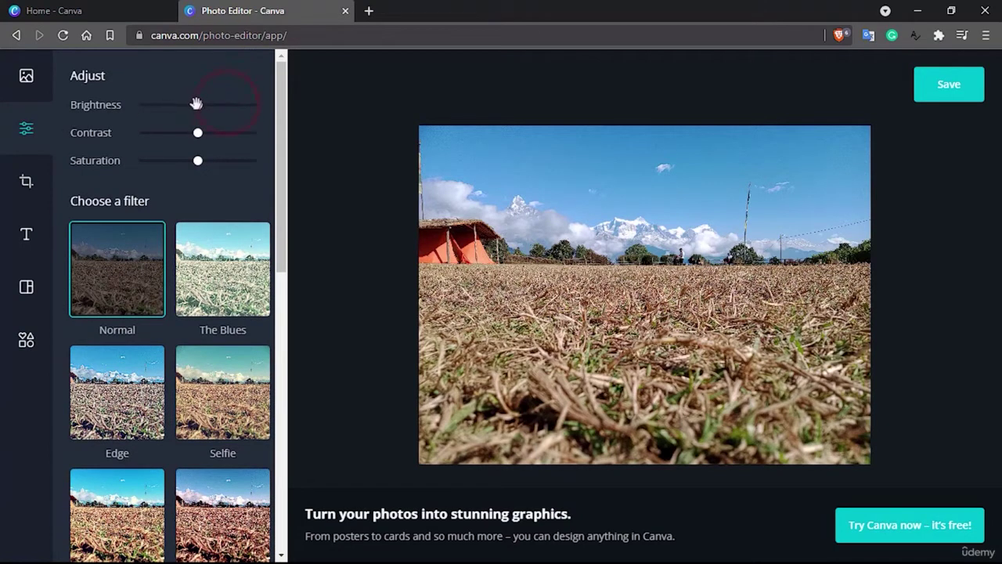
drag(197, 104, 192, 162)
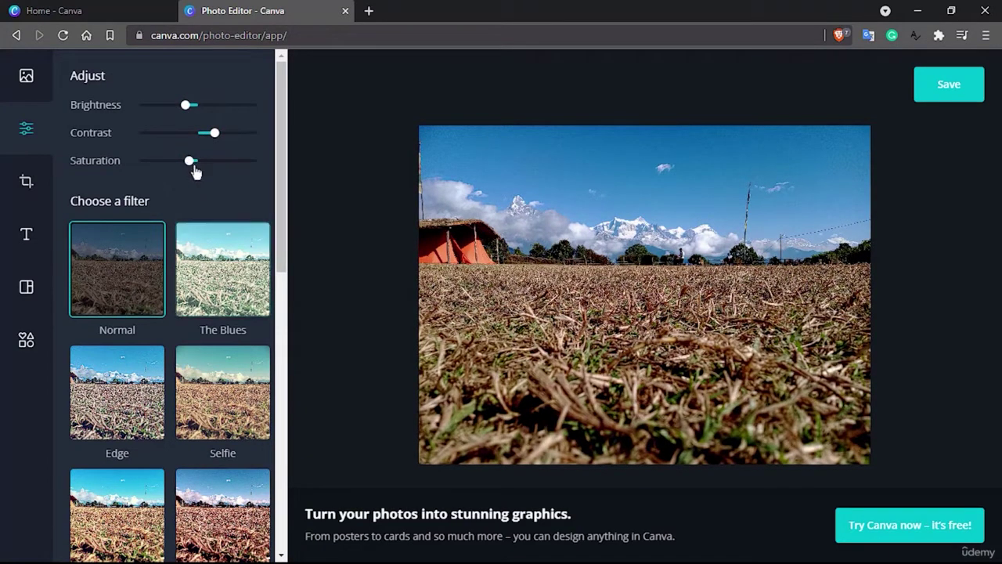
scroll(224, 306, down, 3)
scroll(224, 305, up, 3)
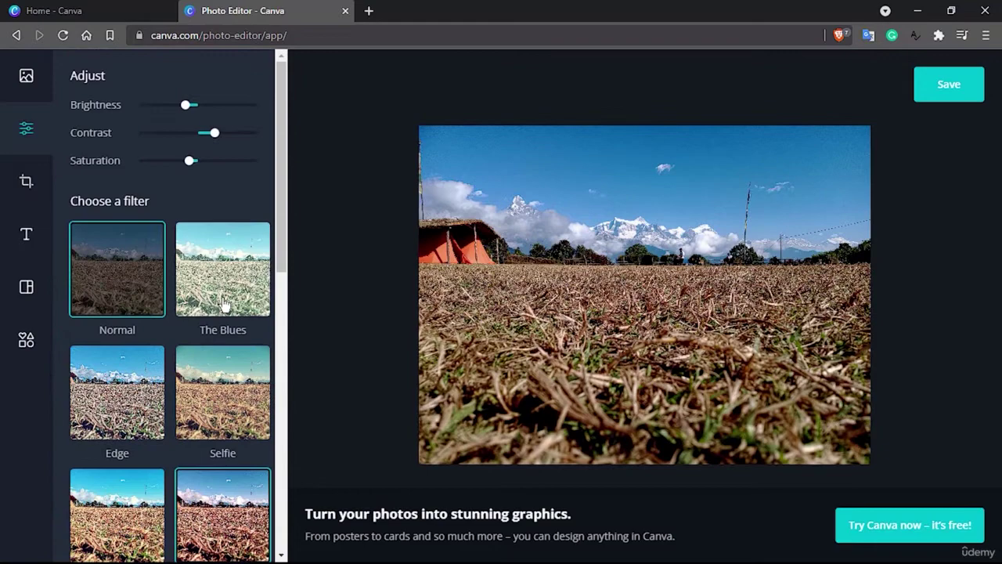
scroll(224, 304, down, 4)
click(99, 367)
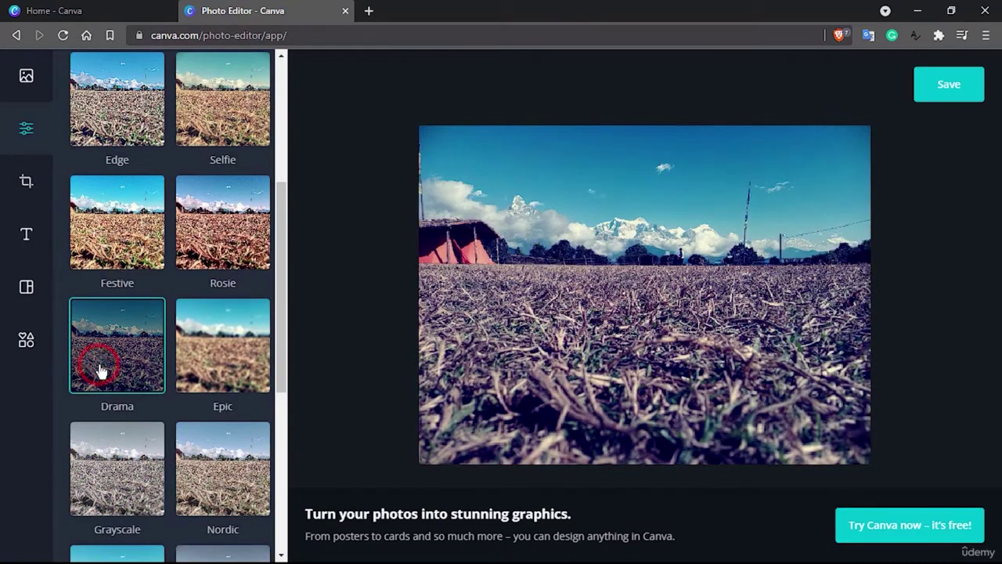
click(117, 505)
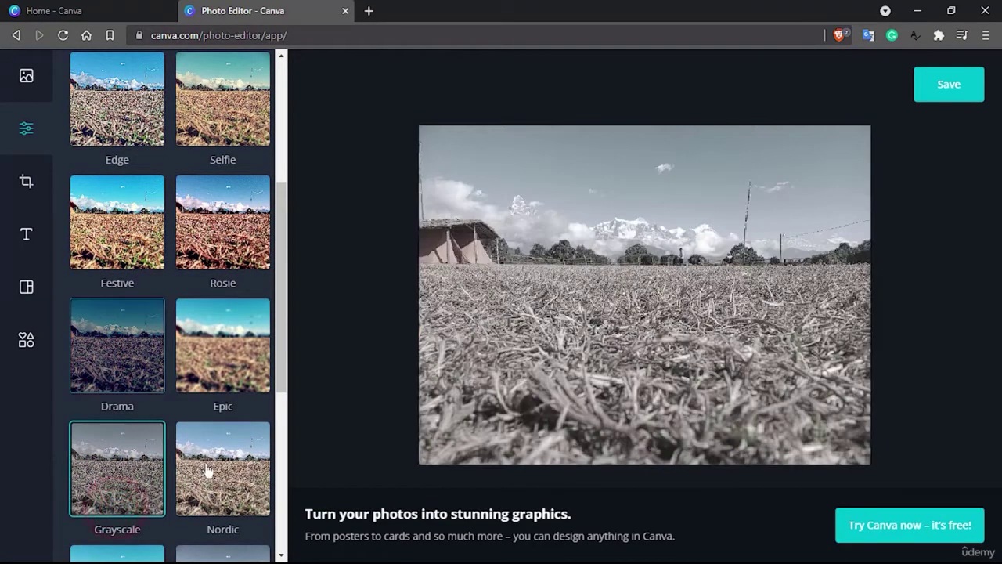
scroll(208, 470, down, 5)
scroll(209, 465, up, 9)
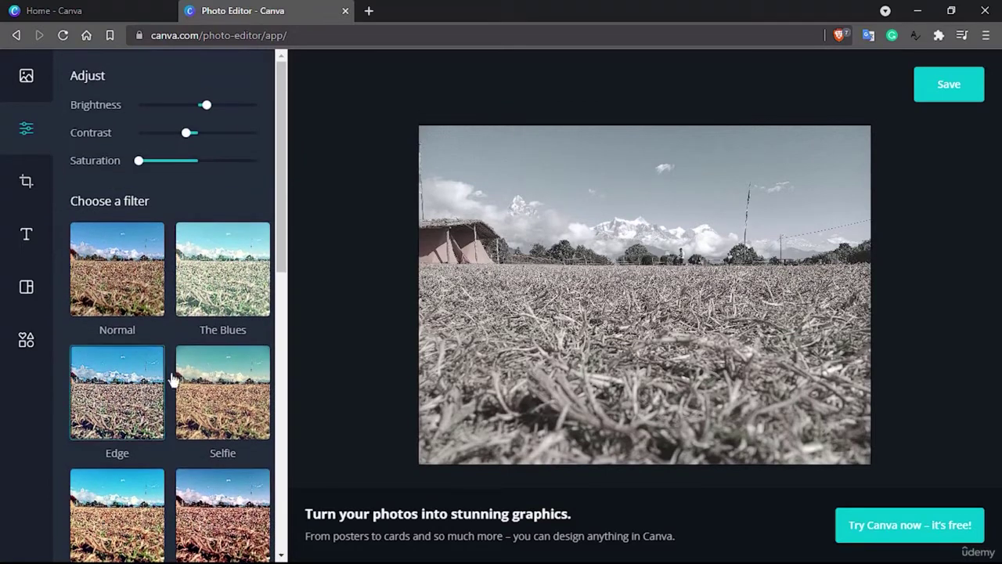
click(134, 284)
Step: Browse the Crop, Text, Collage and Shapes panels, then save the edited photo
click(27, 183)
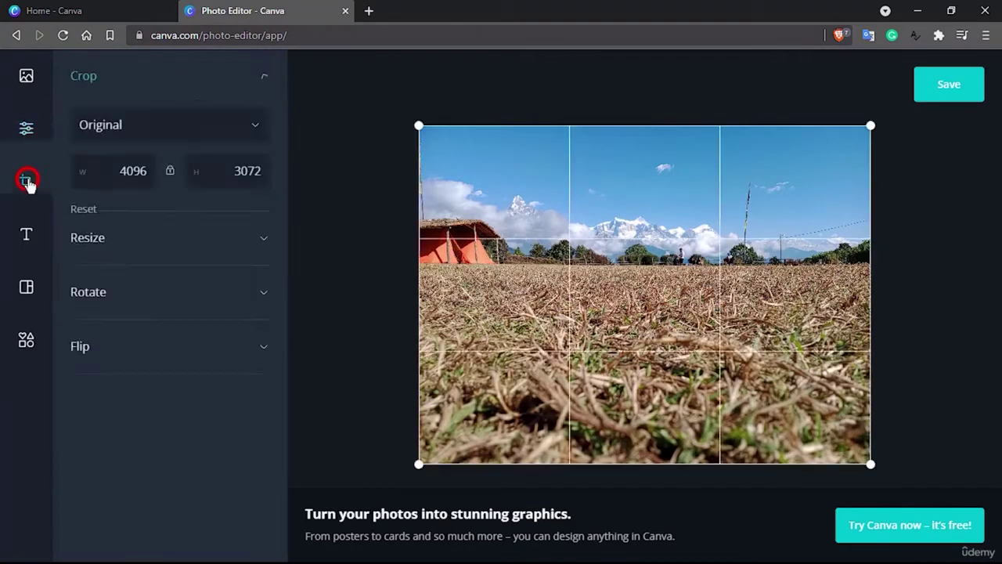
click(28, 235)
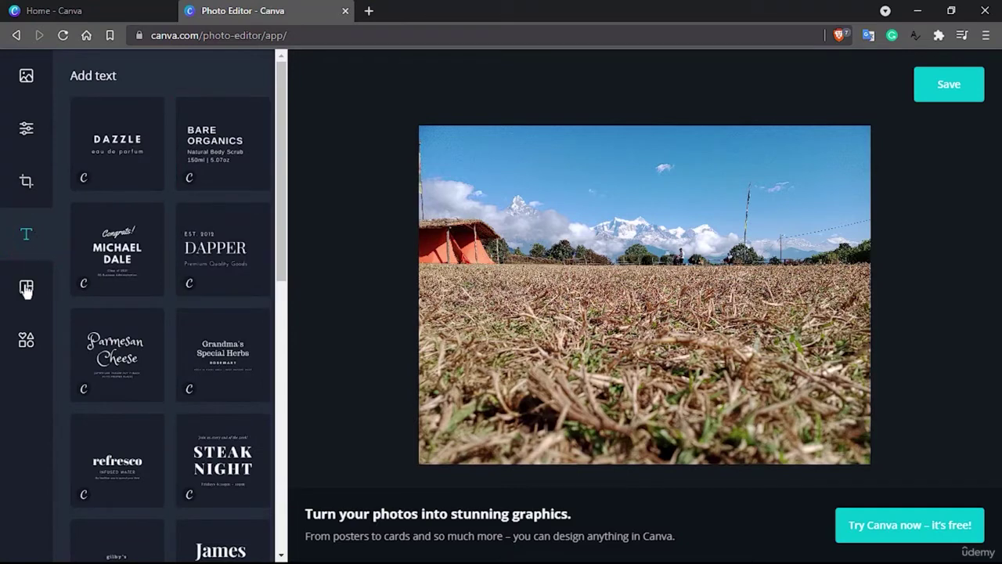
click(26, 286)
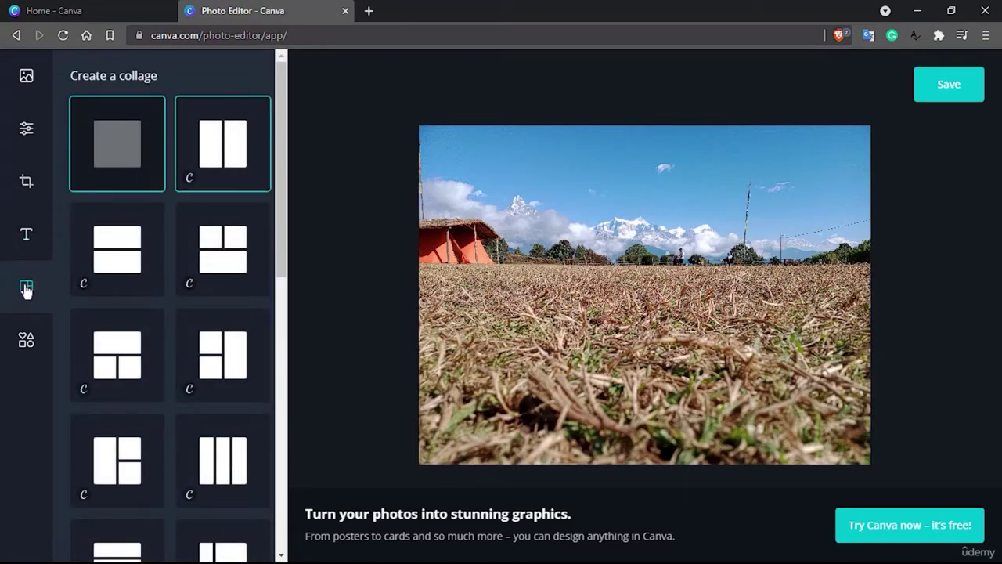
click(26, 339)
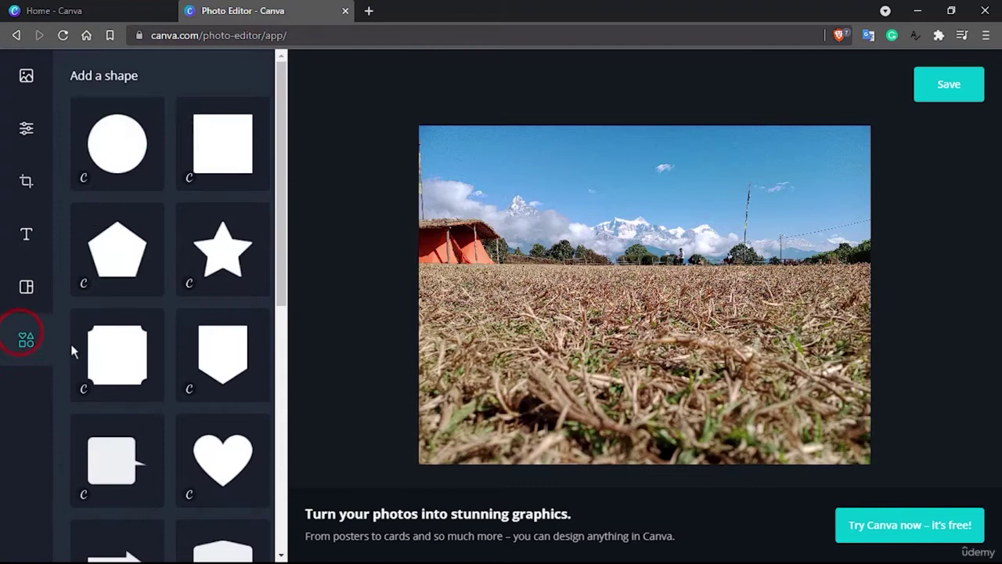
scroll(130, 362, down, 6)
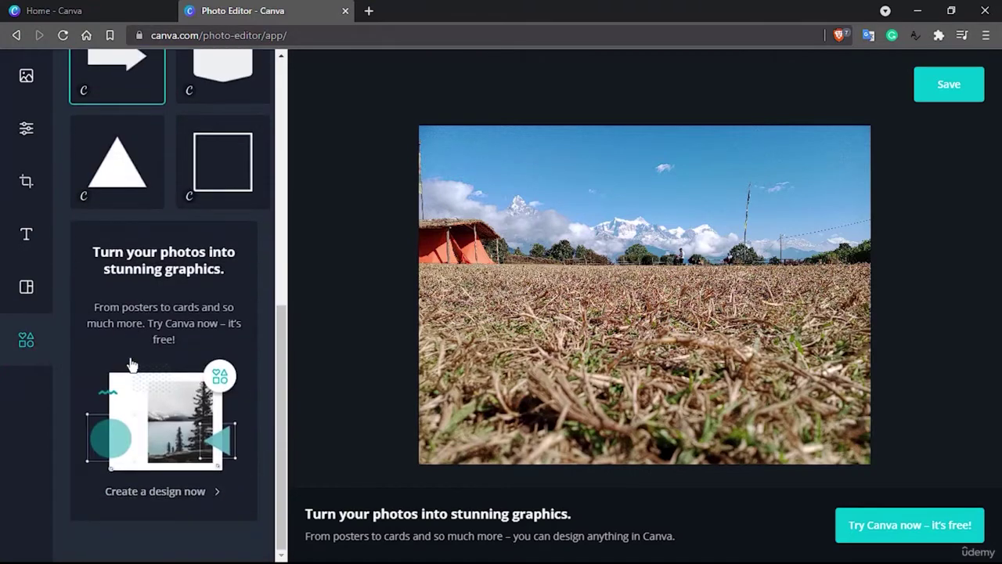
scroll(131, 364, up, 6)
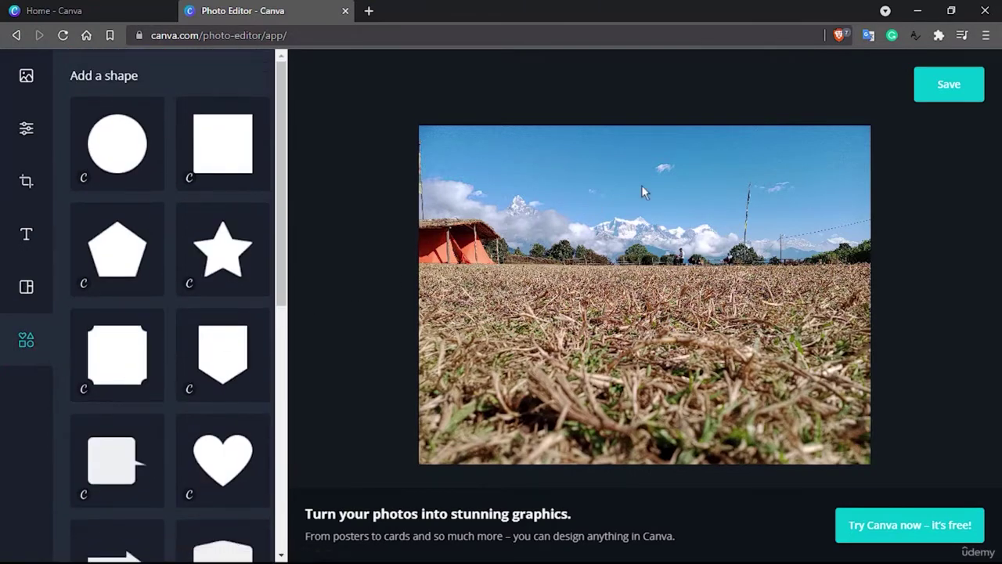
click(948, 85)
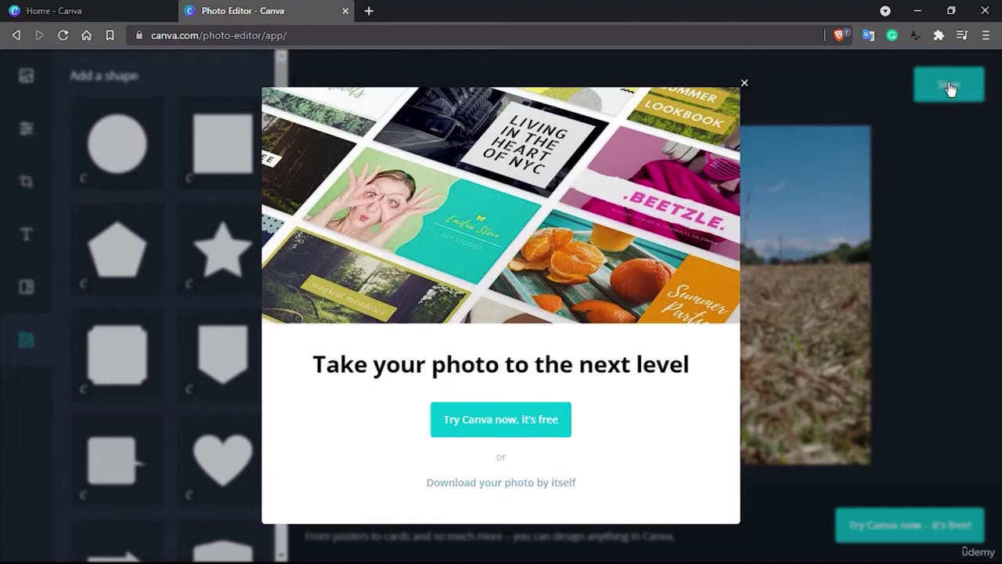
Step: Abandon the photo download and close the Photo Editor tab without saving changes
click(515, 486)
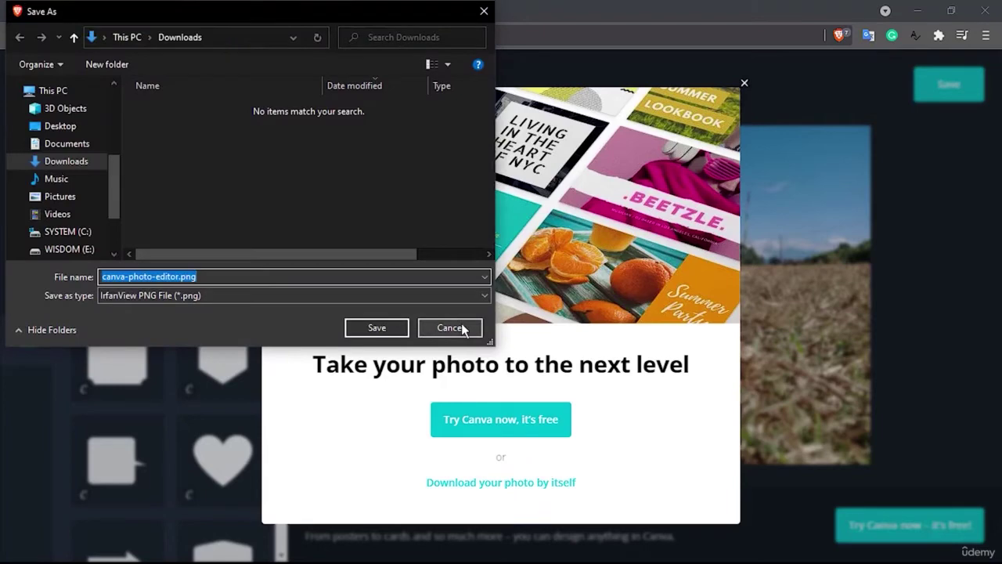
click(461, 324)
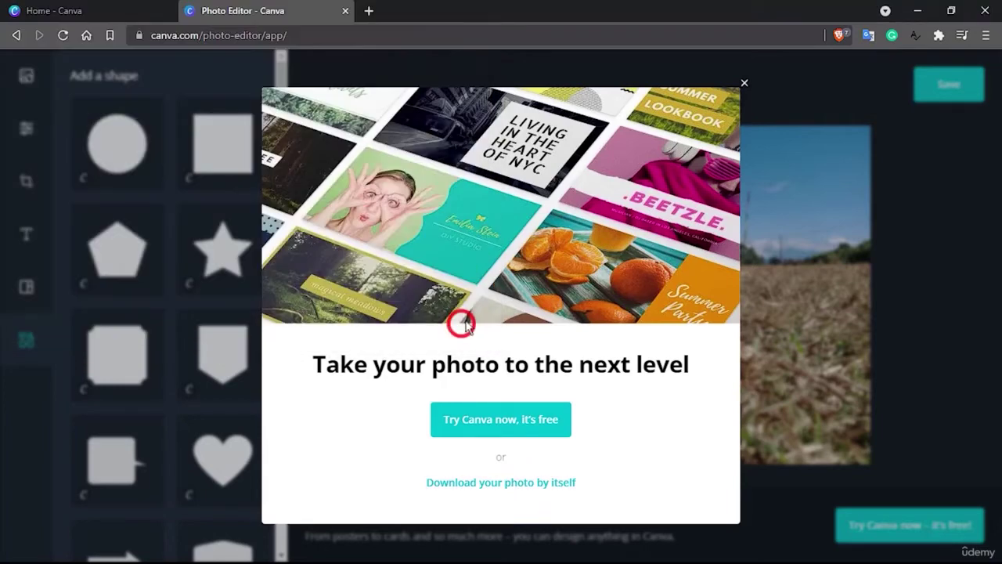
click(745, 82)
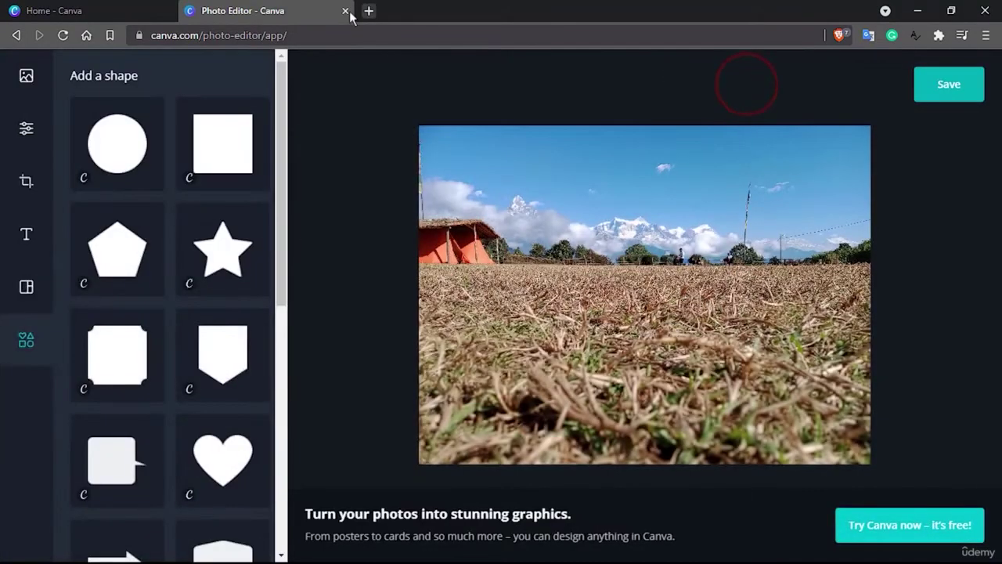
click(346, 11)
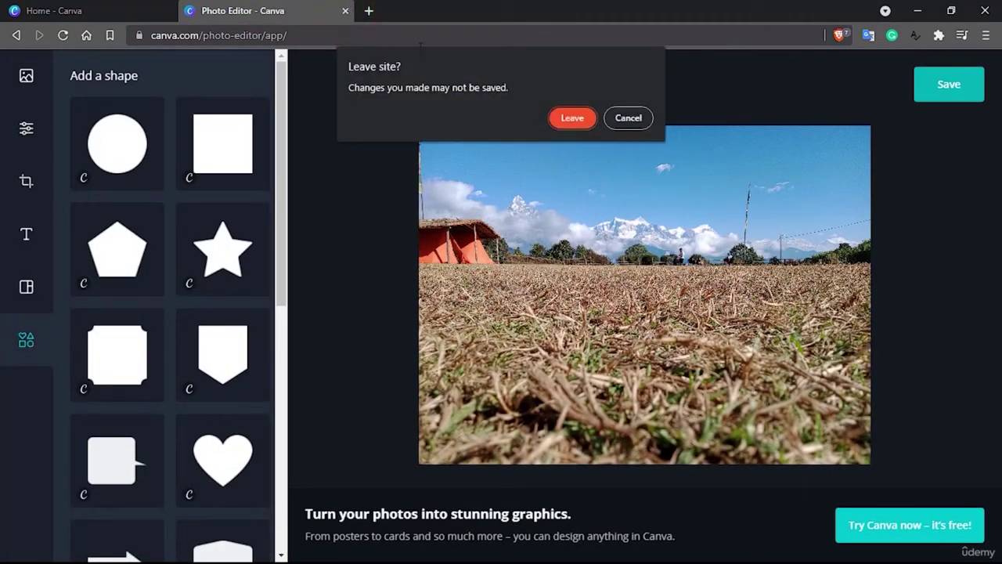
click(569, 119)
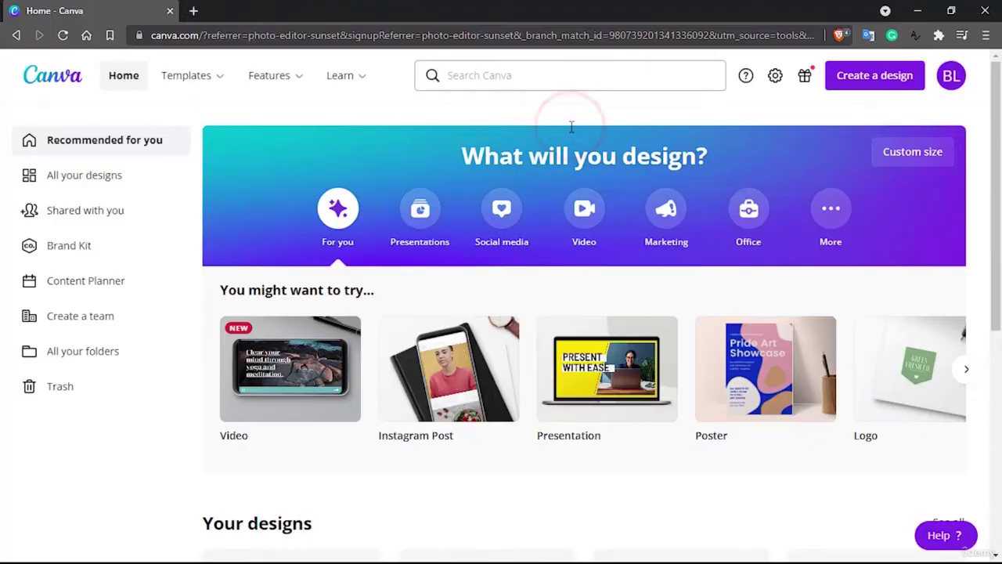
Step: Create a new Edit photo design from barns.jpg in the Downloads folder
click(896, 81)
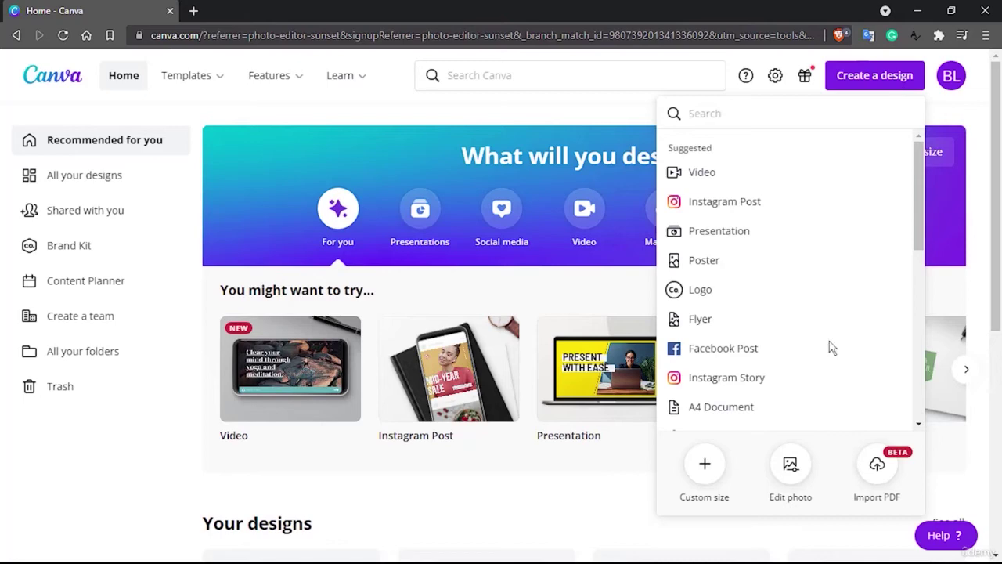
click(793, 465)
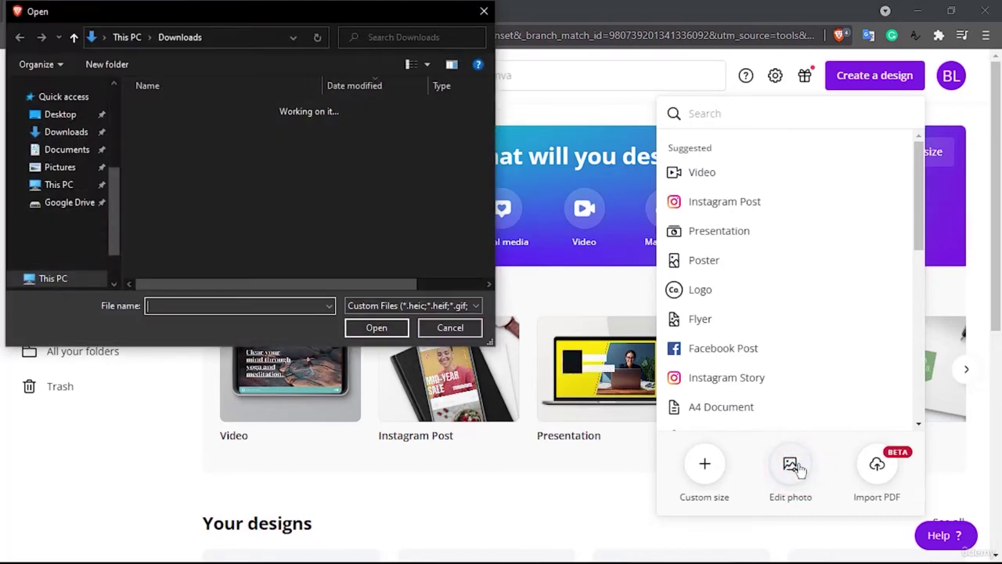
double_click(171, 142)
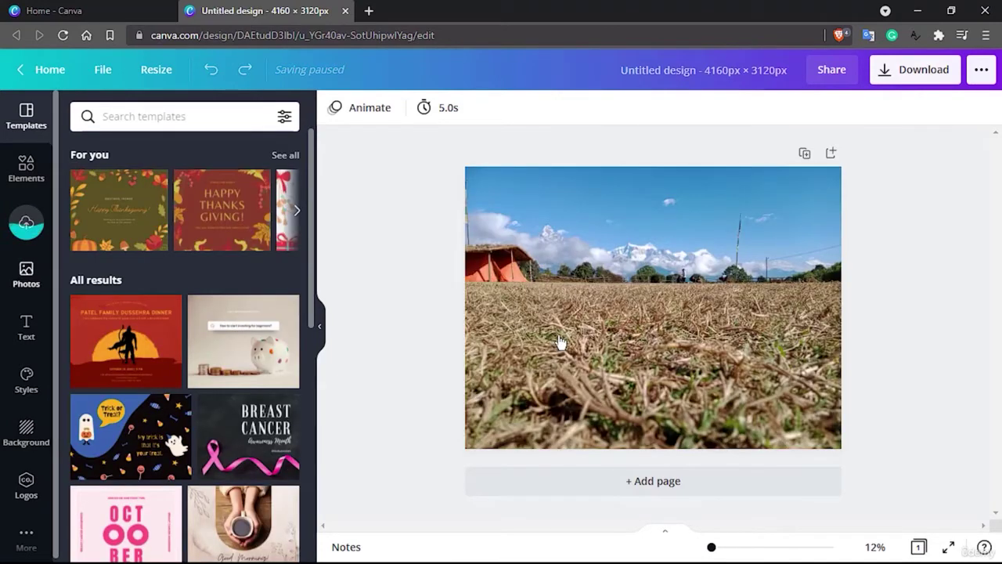
Step: Check the Uploads panel, return to Templates, and select the grass field photo on the page
click(32, 230)
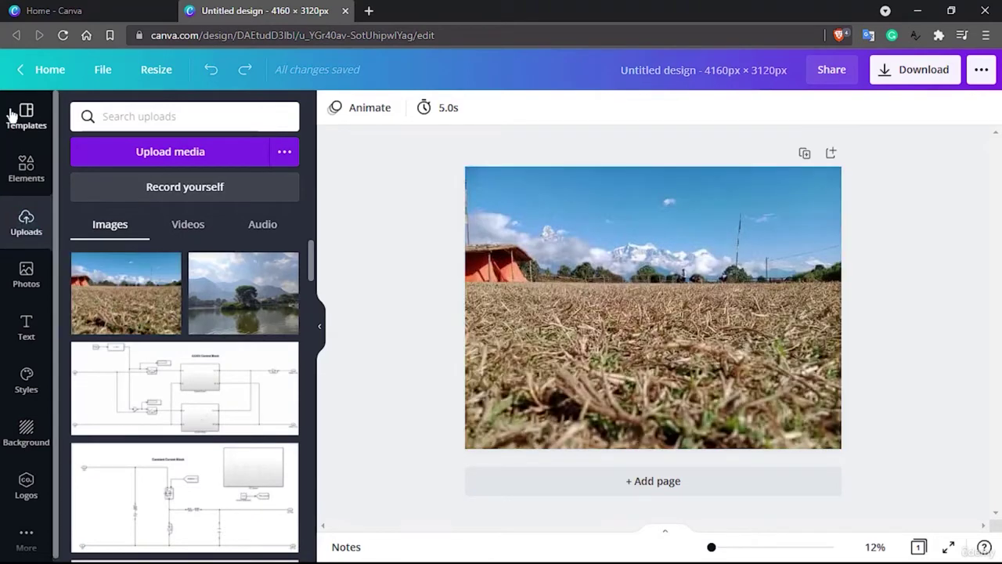
click(12, 112)
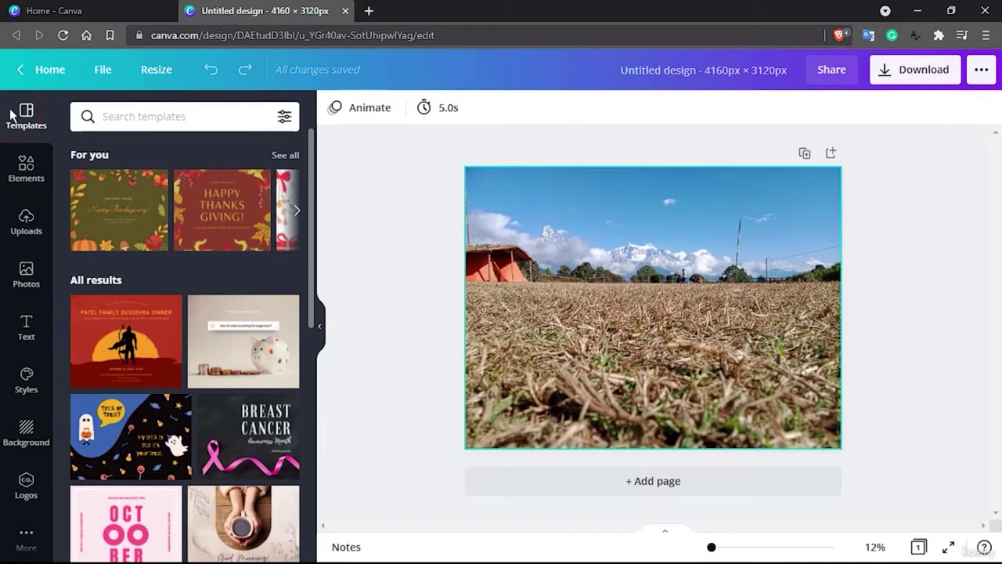
click(608, 291)
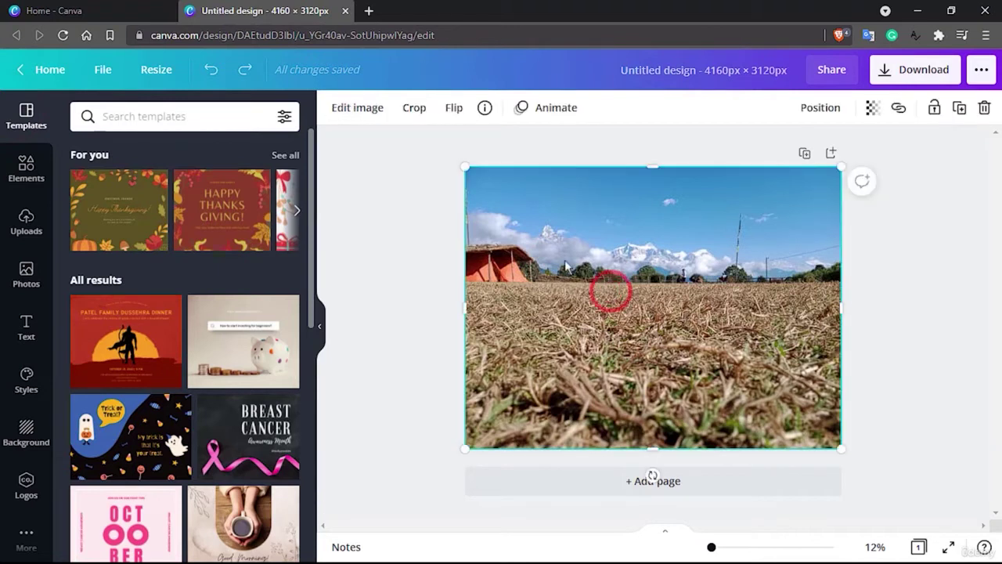
click(351, 110)
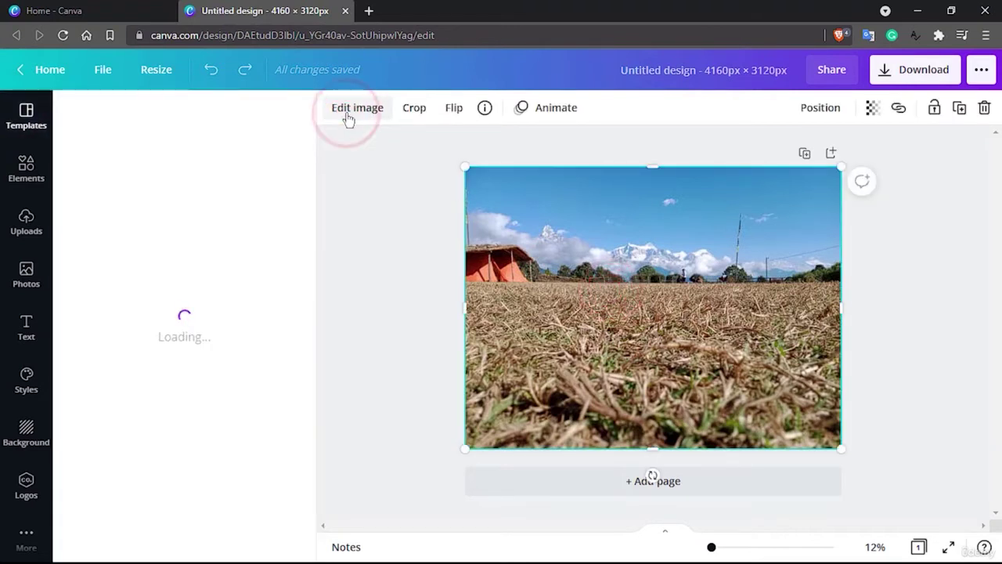
scroll(169, 335, down, 2)
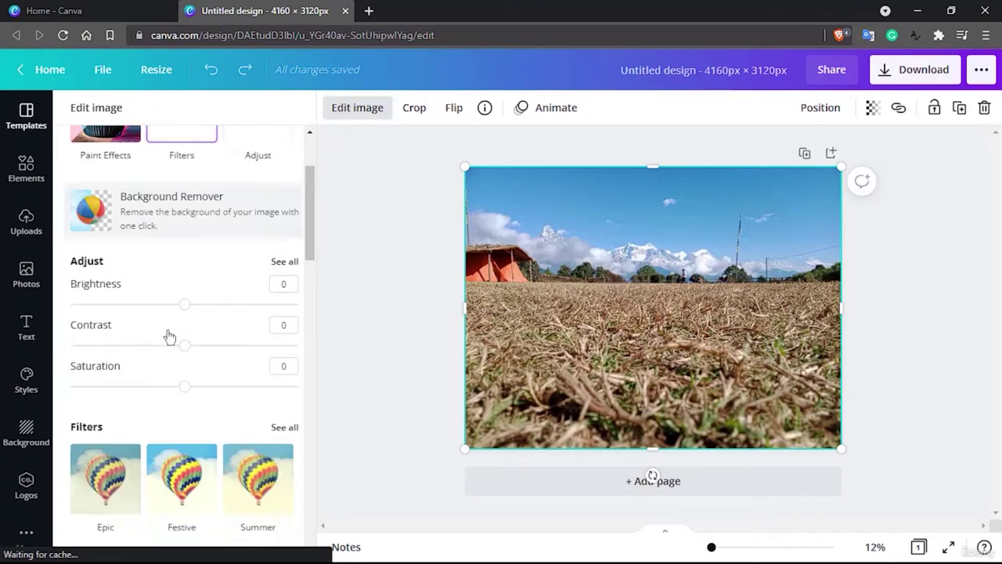
scroll(169, 335, down, 7)
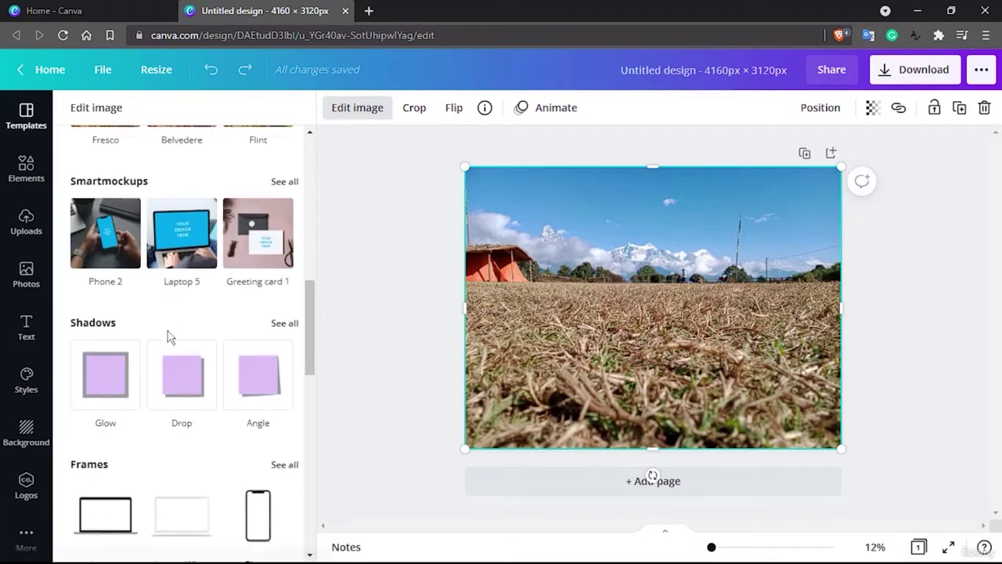
scroll(170, 335, down, 1)
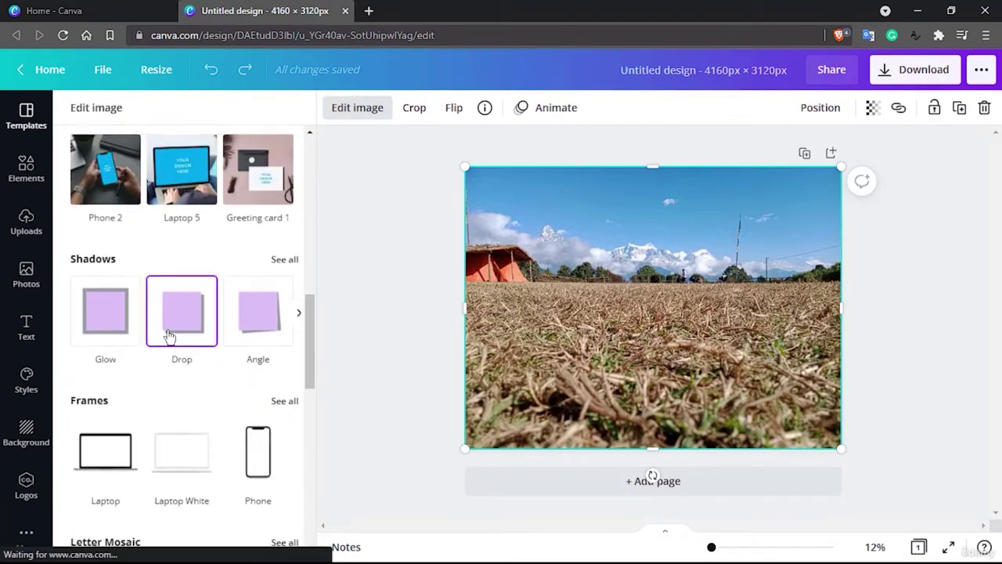
scroll(169, 335, up, 7)
click(408, 110)
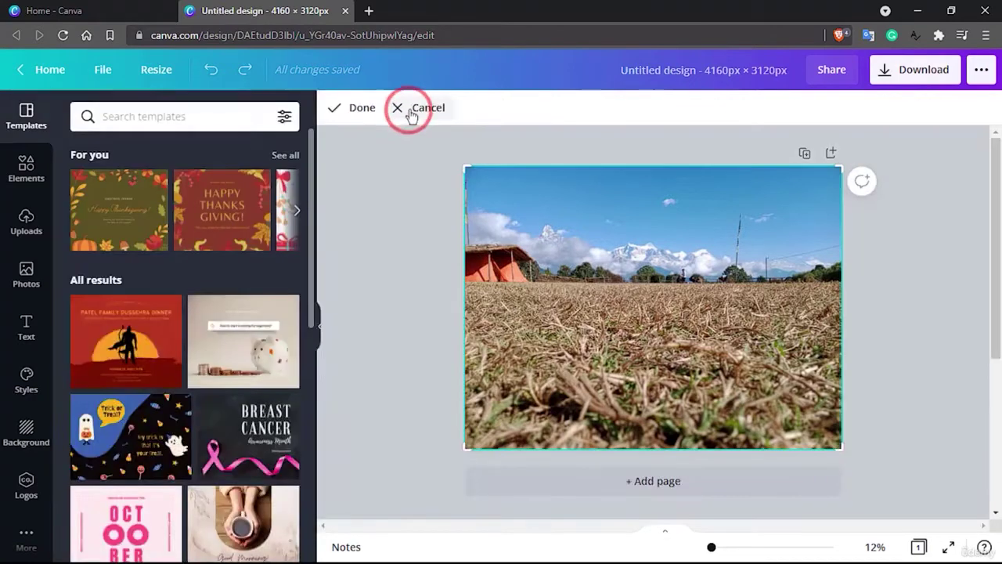
click(421, 110)
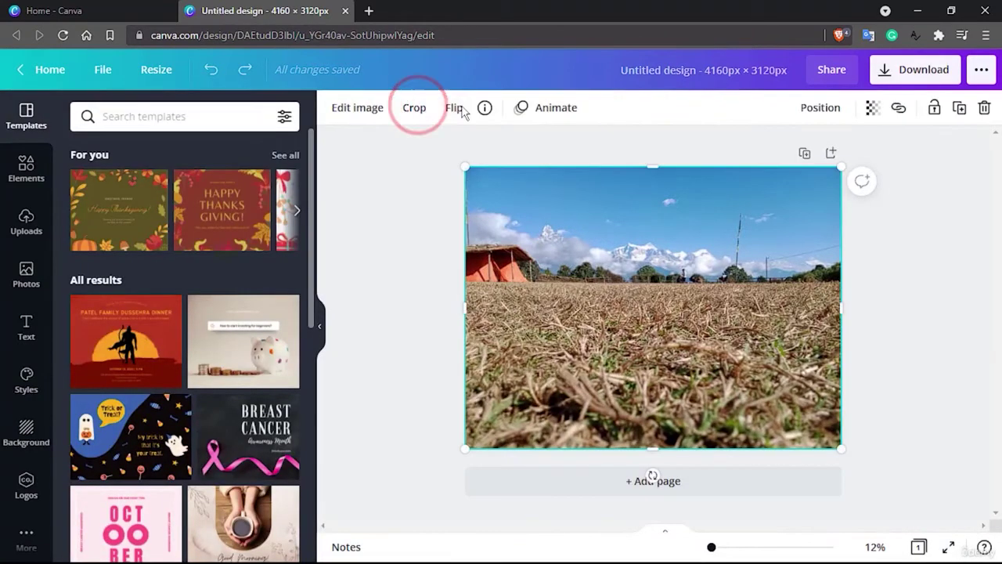
click(459, 108)
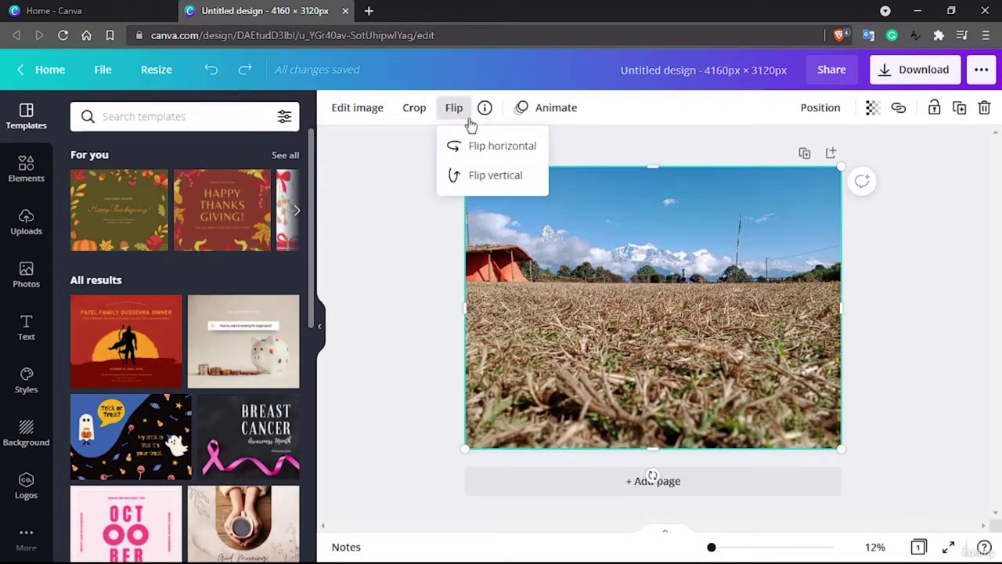
click(480, 144)
click(480, 145)
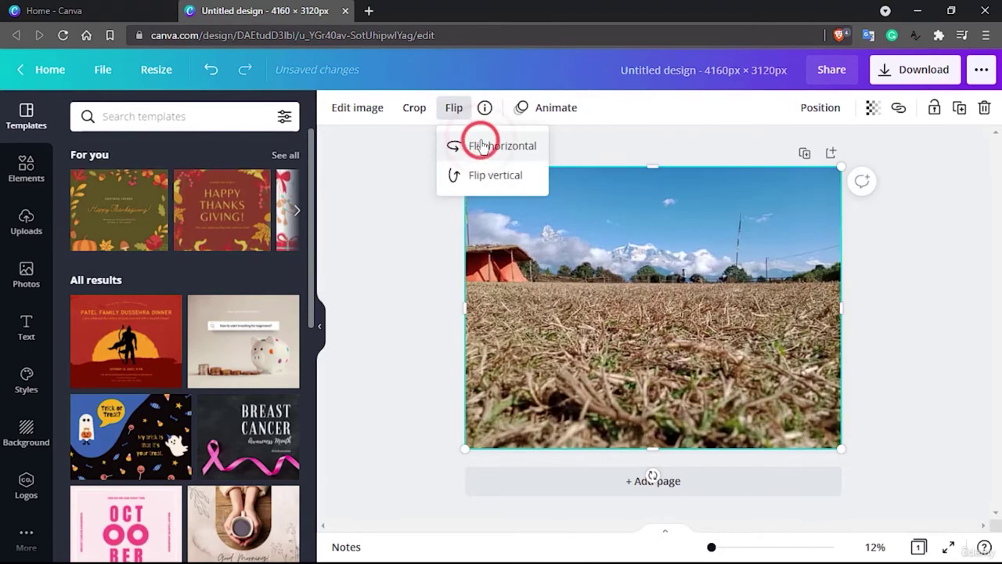
Step: Try the Photo Zoom animation, reset the photo to None, and view Page Animations
click(552, 109)
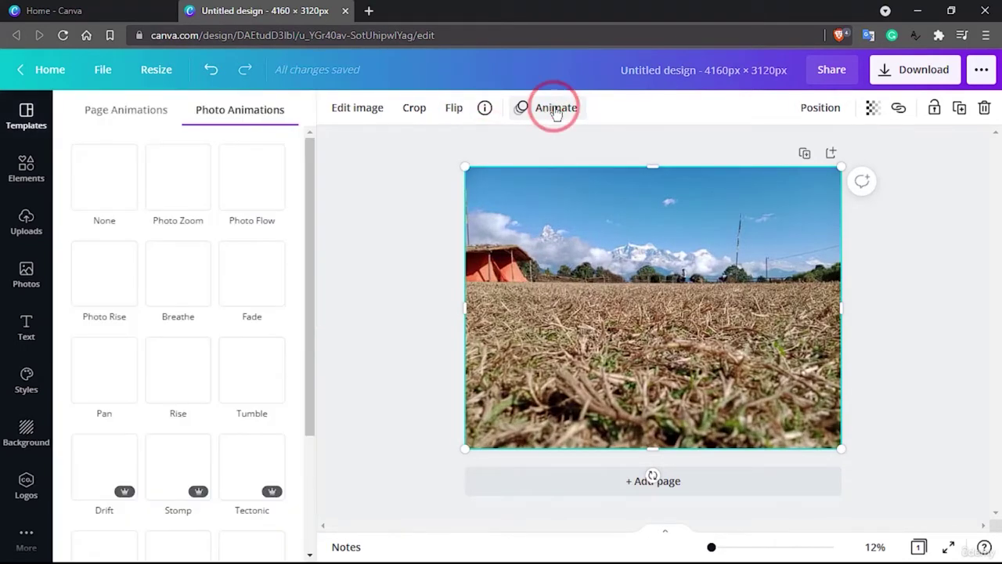
click(192, 192)
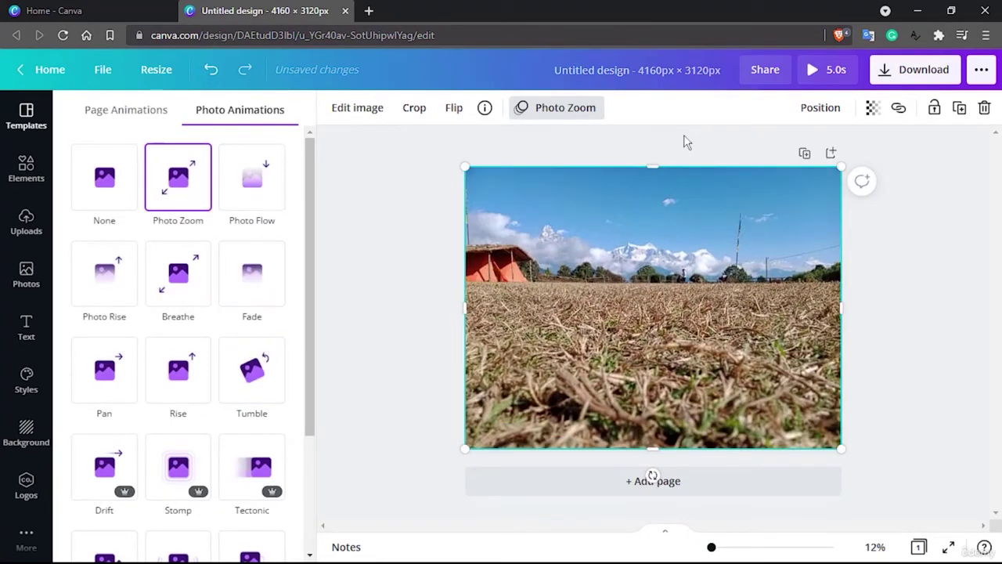
click(130, 176)
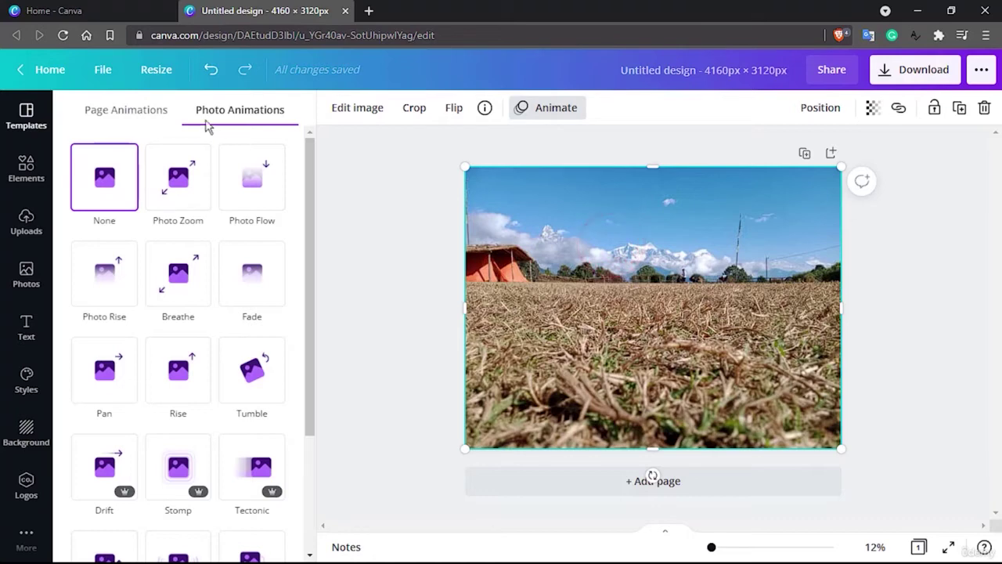
click(156, 110)
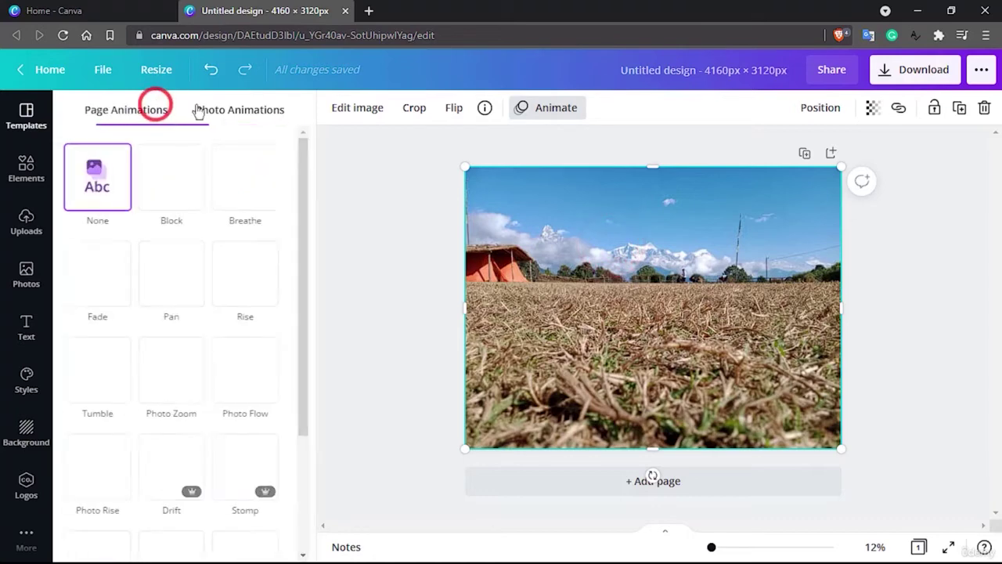
Step: Browse the Elements, Uploads, Photos, Text and Styles panels, ending on Background
click(537, 111)
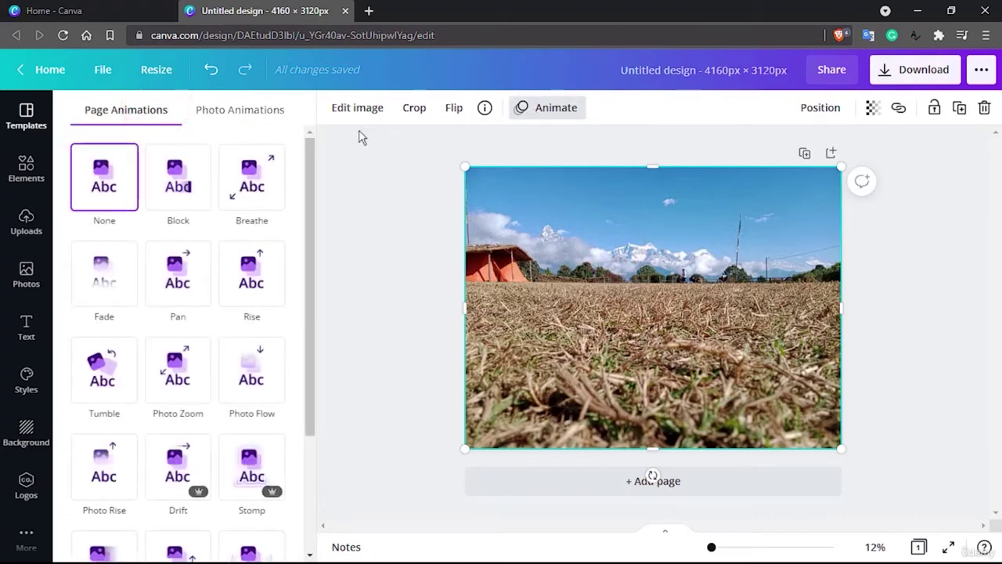
click(27, 172)
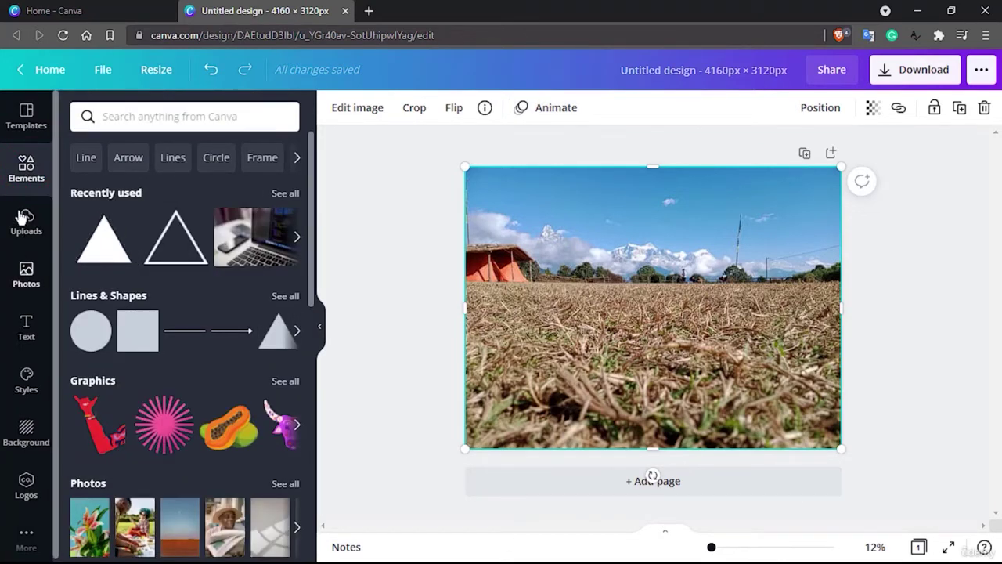
click(24, 219)
click(26, 272)
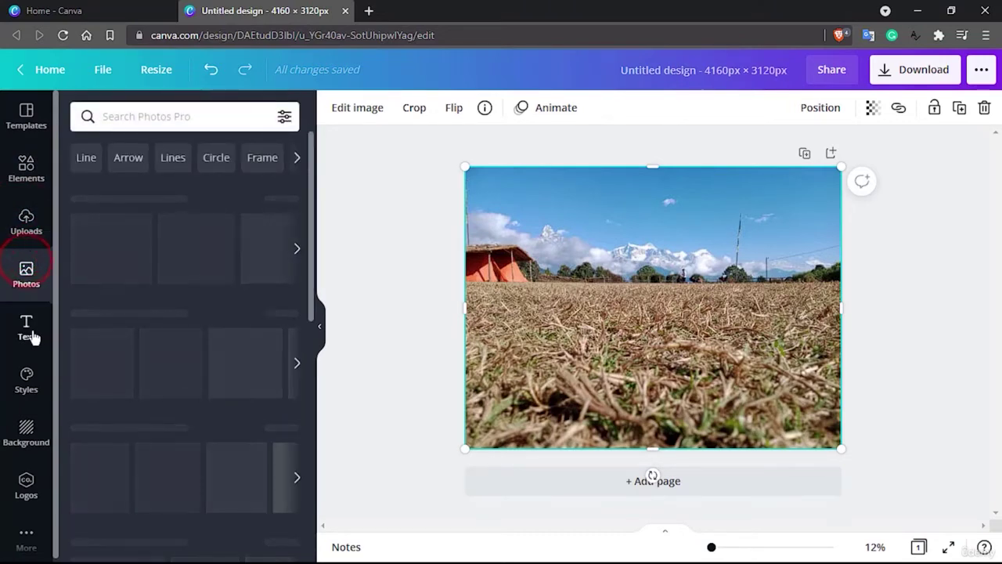
click(29, 329)
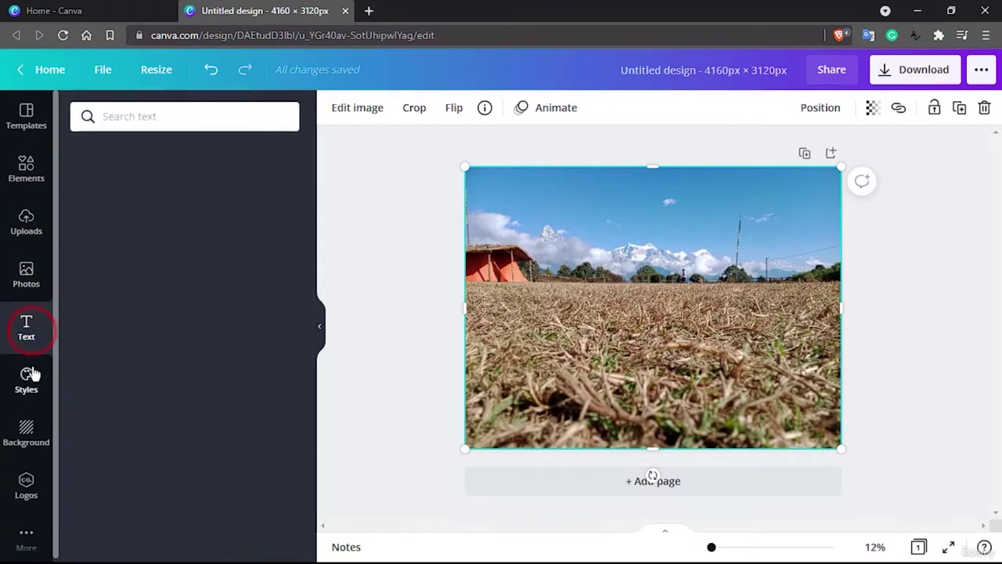
click(30, 376)
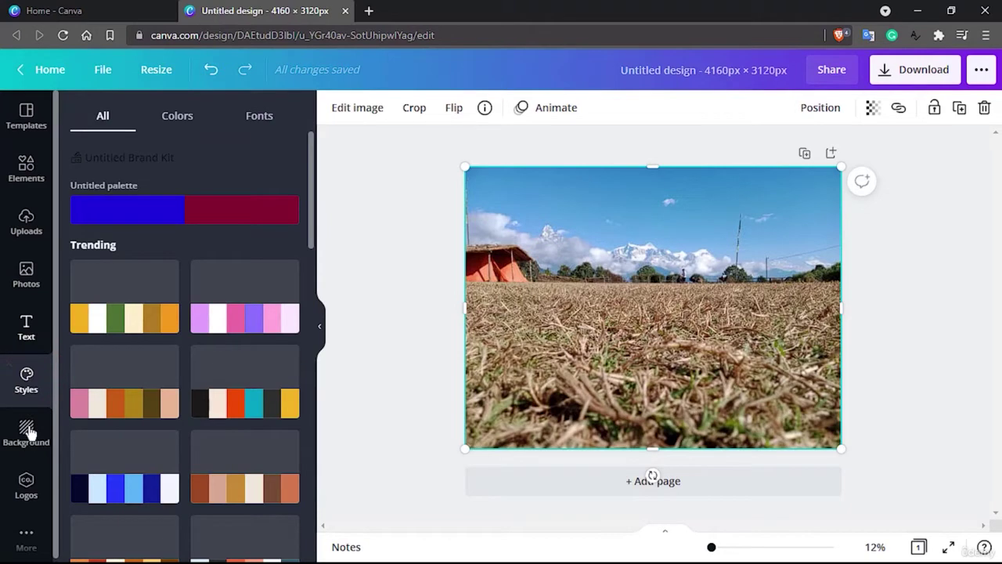
click(28, 432)
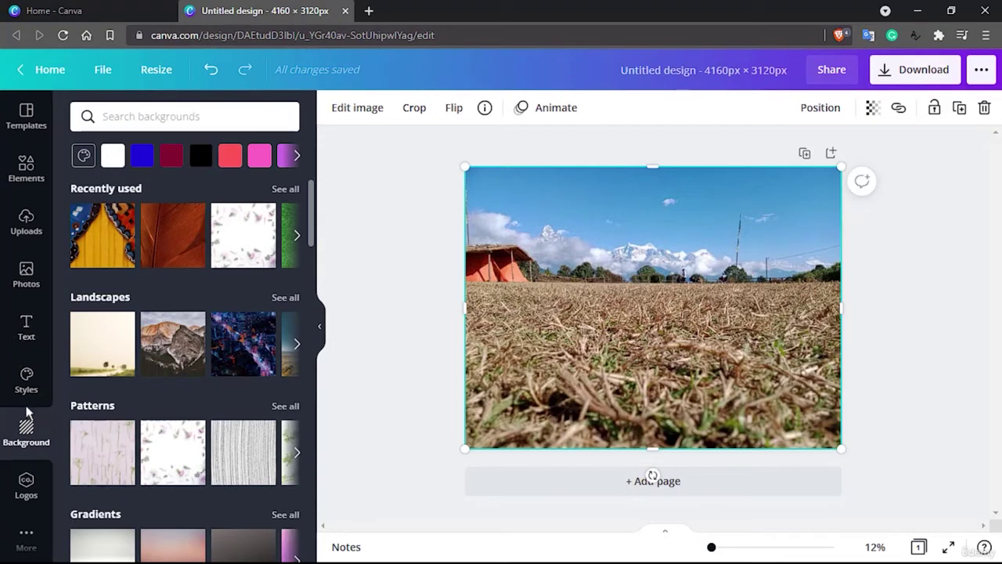
Step: Bring up the download options with PNG selected, leaving size at 1× (4160 × 3120 px) after trying 3×
click(892, 78)
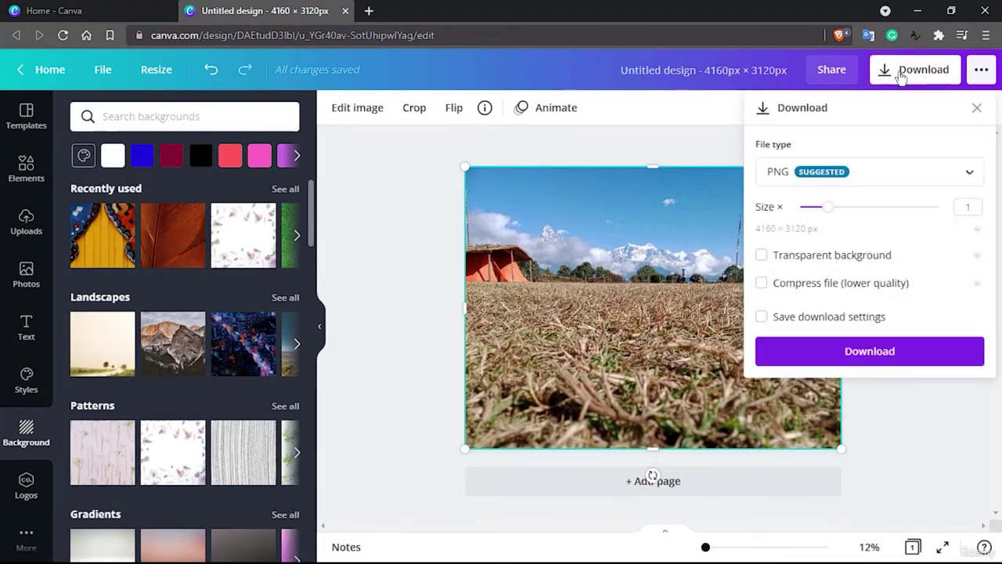
click(887, 169)
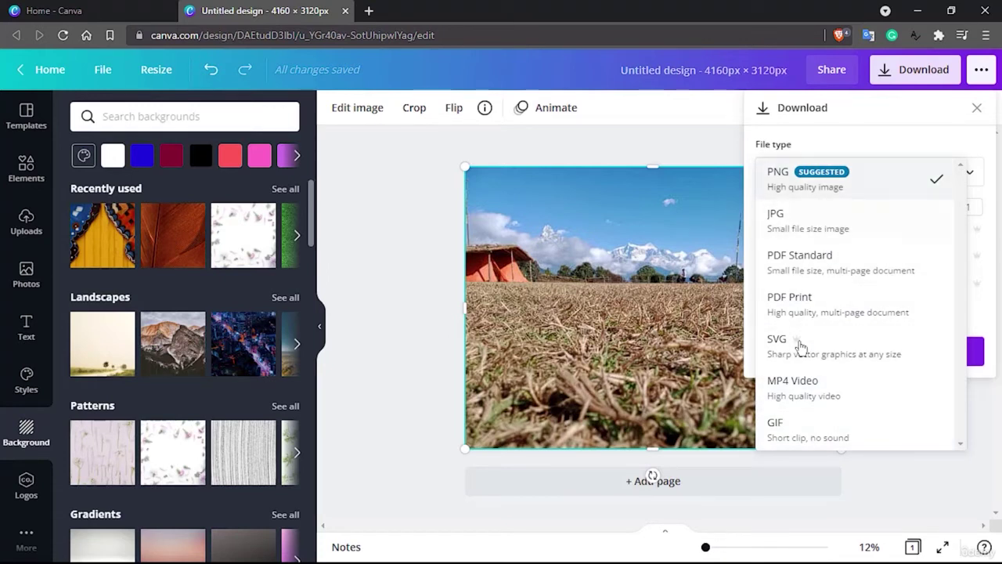
click(913, 188)
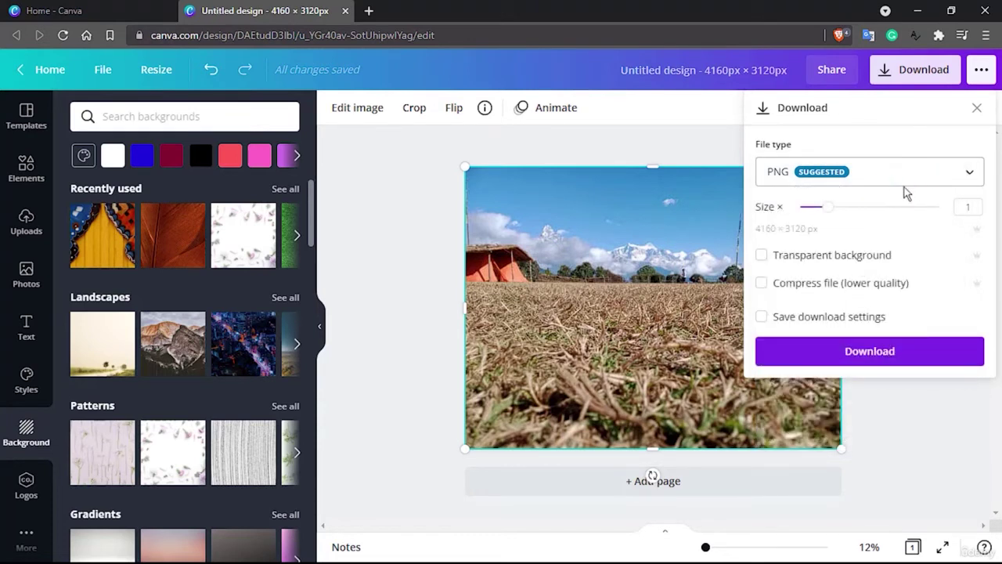
drag(831, 214, 943, 210)
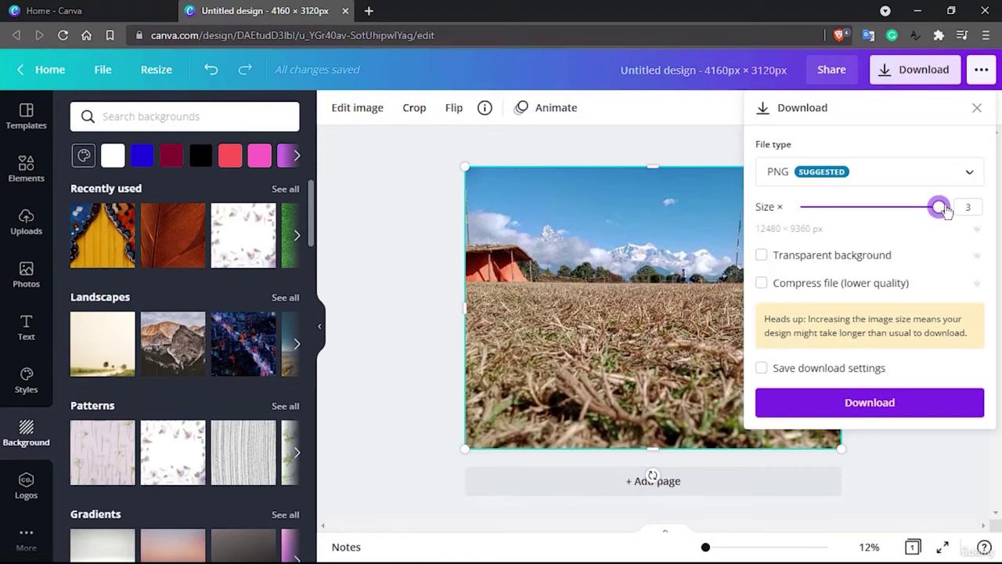
drag(941, 209, 823, 207)
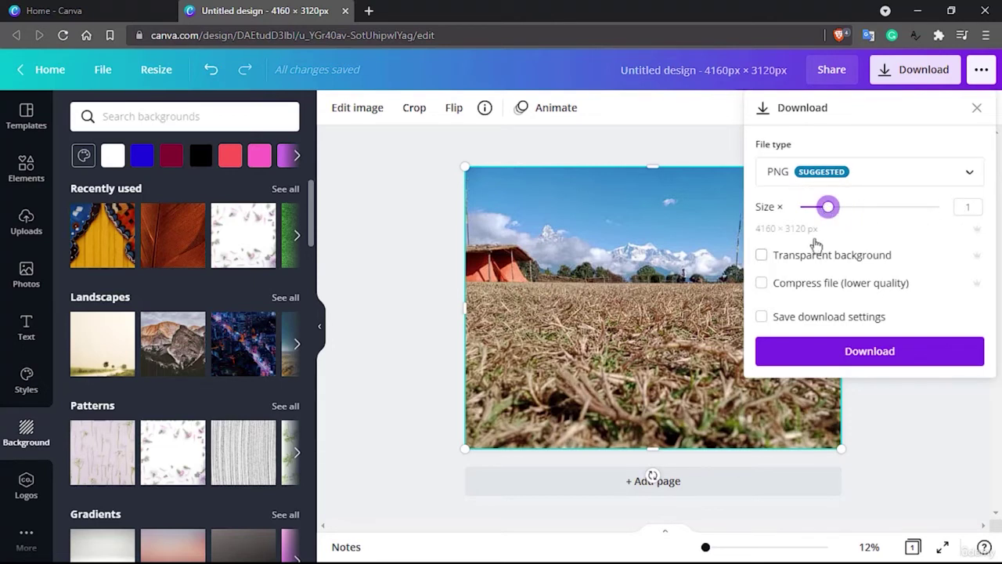
Step: Leave transparent background and compression off and download the design as a 4160 × 3120 px PNG
click(761, 255)
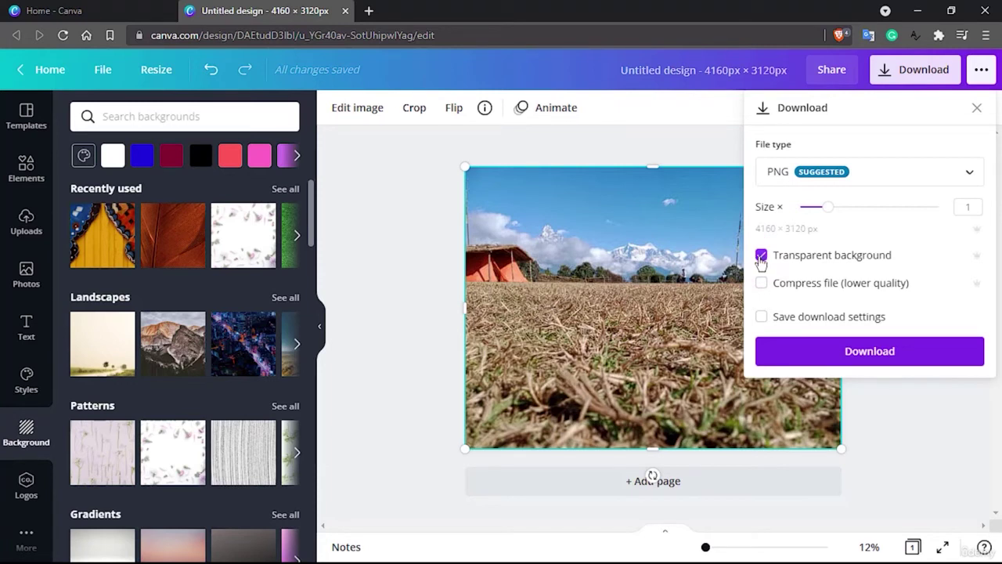
click(760, 257)
click(761, 283)
click(762, 283)
click(900, 360)
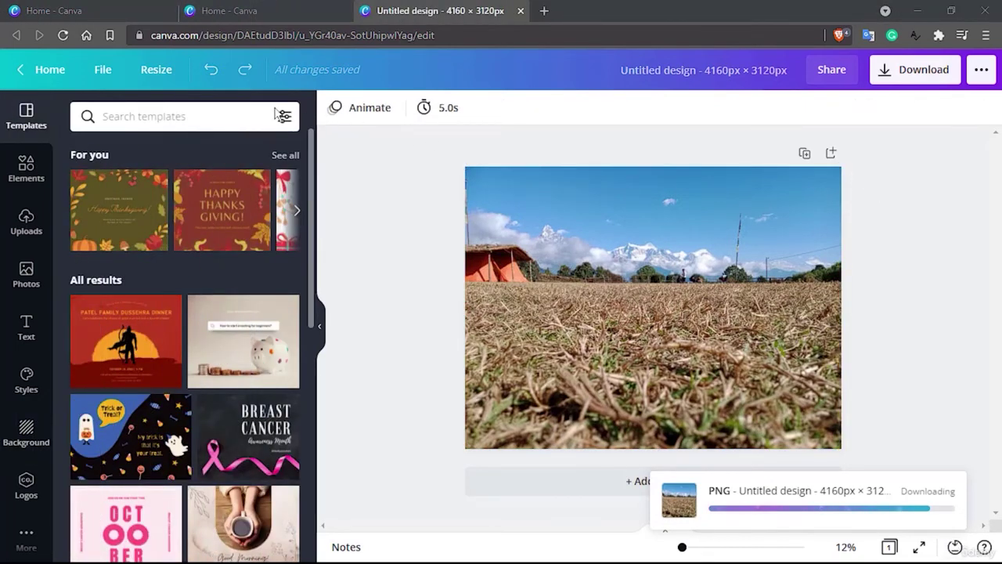
Step: Cancel saving the untitled PNG and close the download success window
click(276, 113)
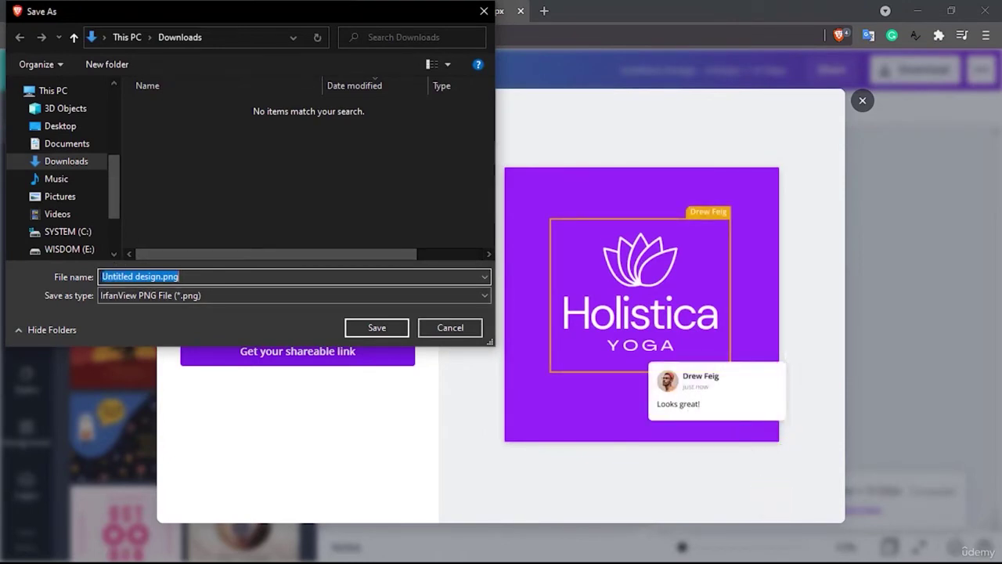
click(453, 324)
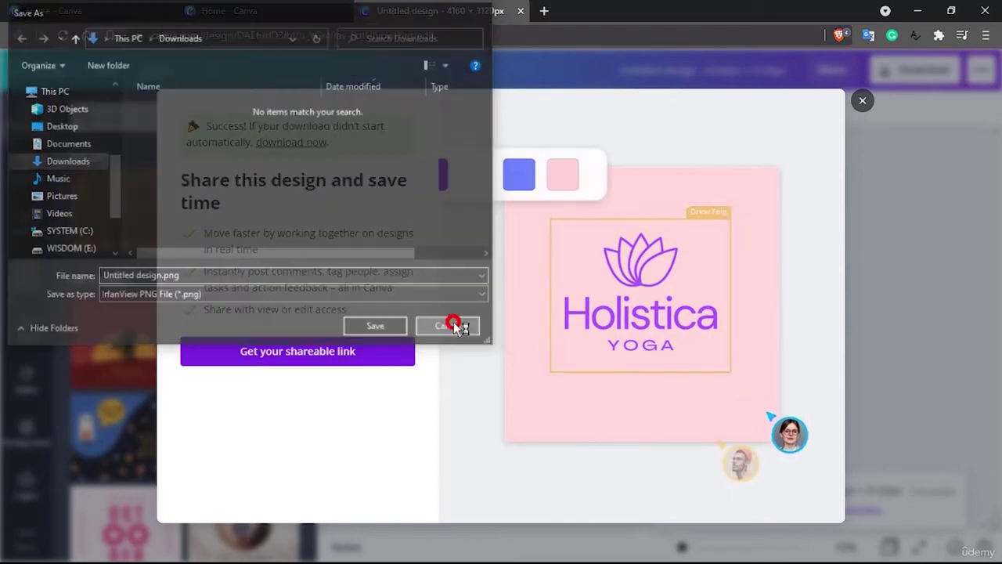
click(862, 101)
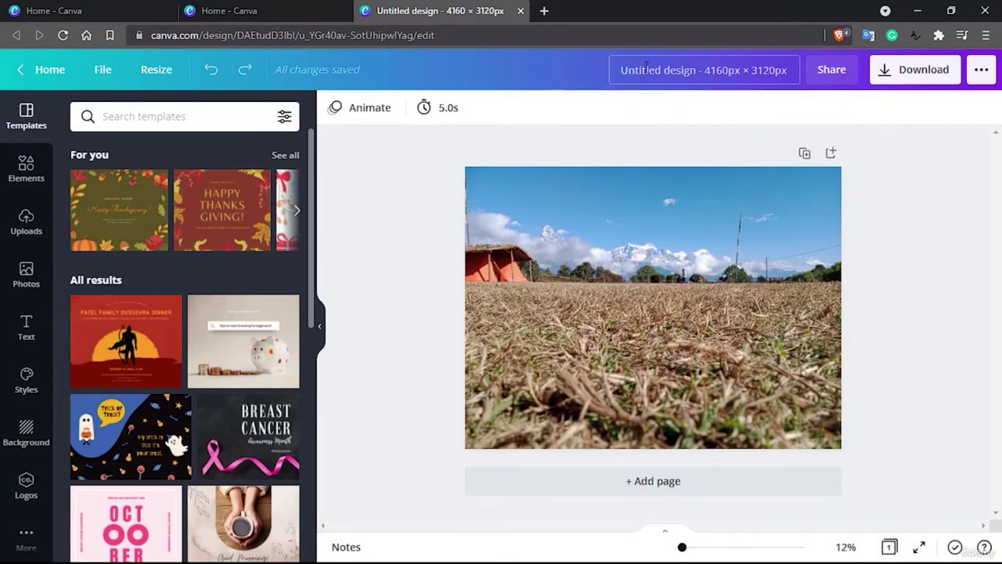
Step: Replace the title 'Untitled design' with 'Barn design'
click(645, 67)
click(626, 68)
click(914, 151)
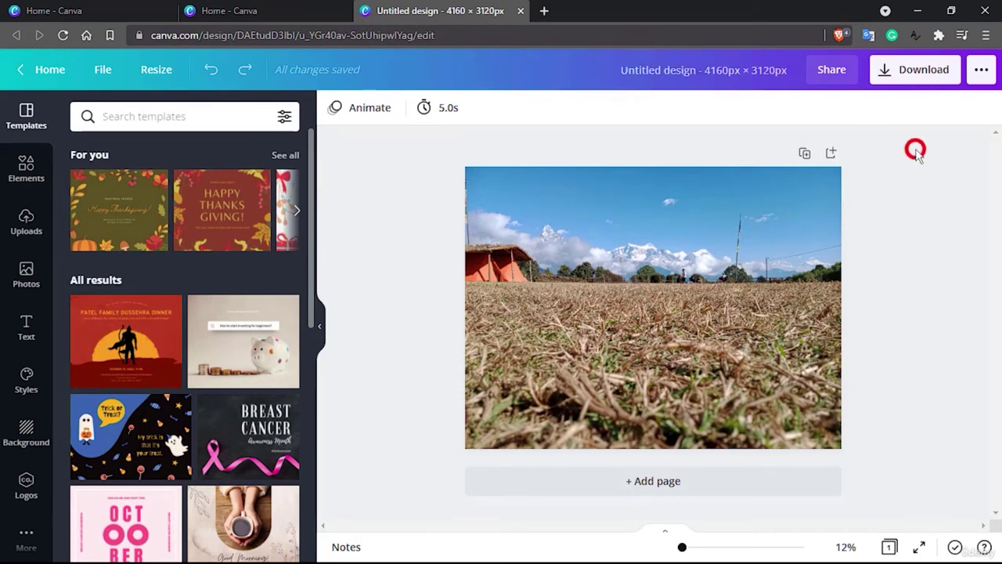
click(696, 76)
key(BackSpace)
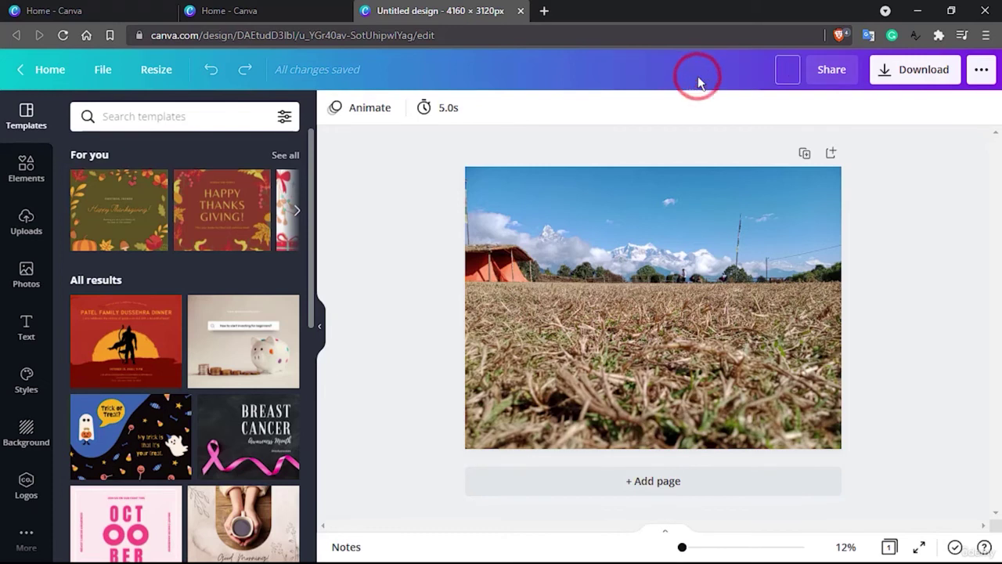
text(Barn)
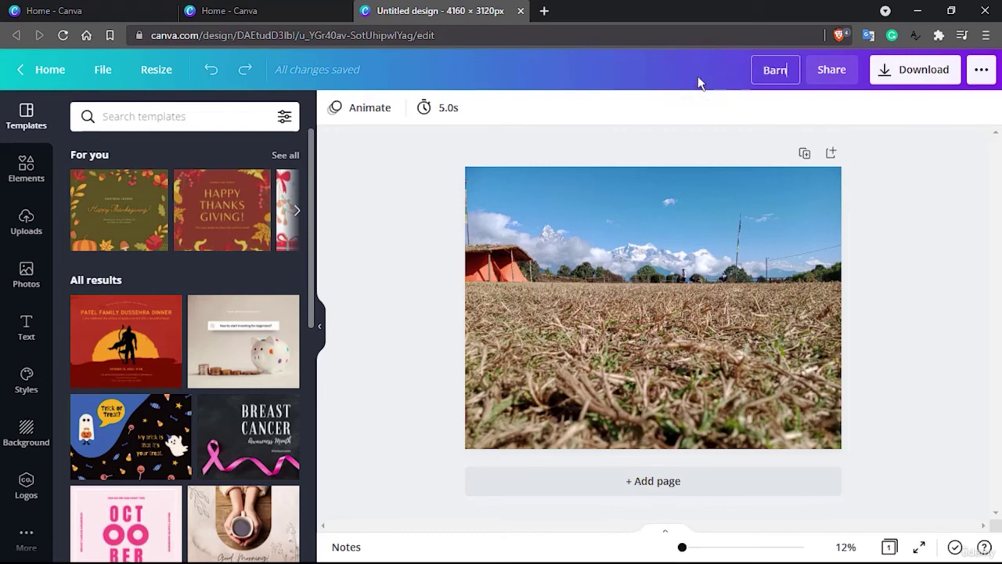
text( design)
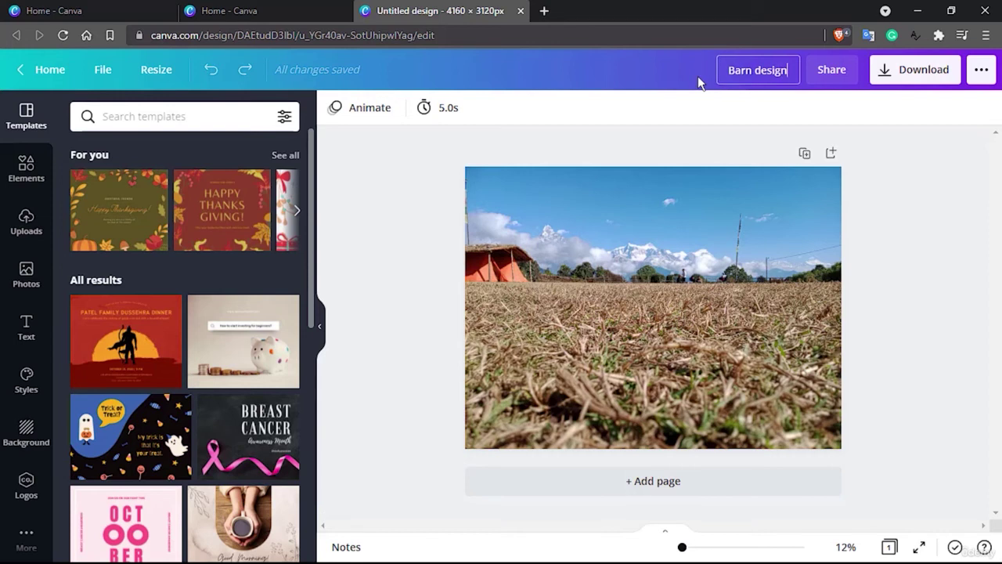
click(909, 191)
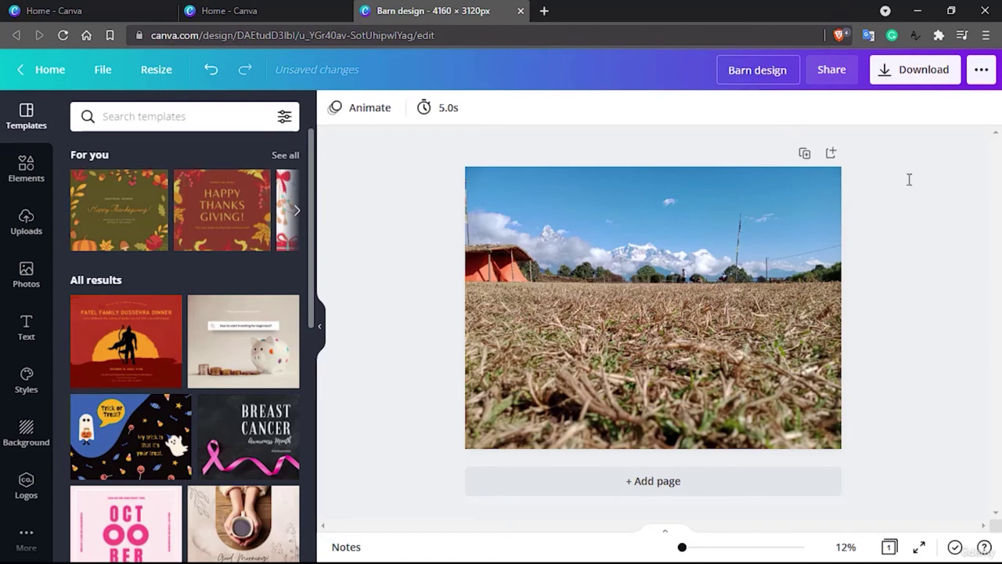
Step: Export the renamed design as PNG and save it to Downloads as 'Barn design.png'
click(886, 69)
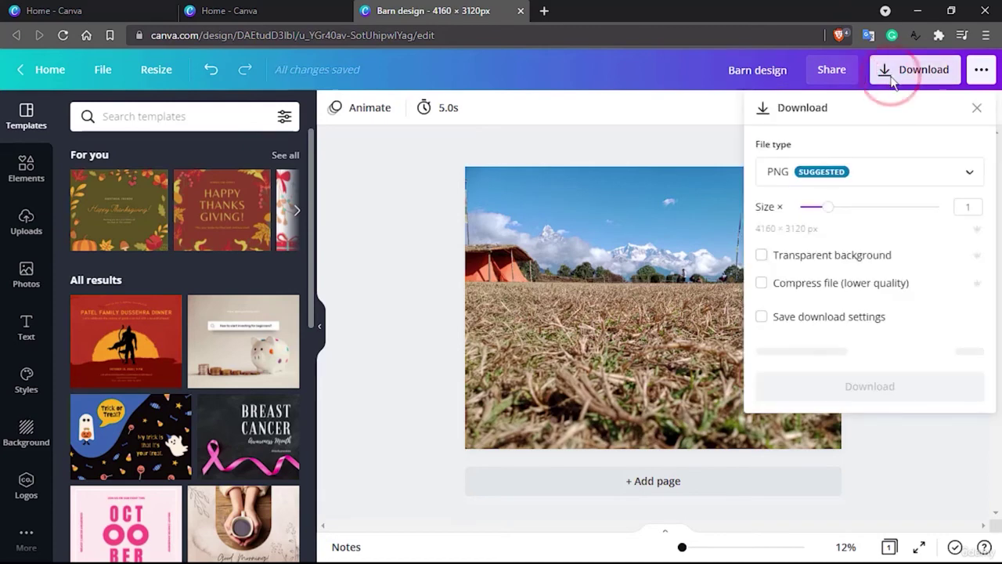
click(869, 351)
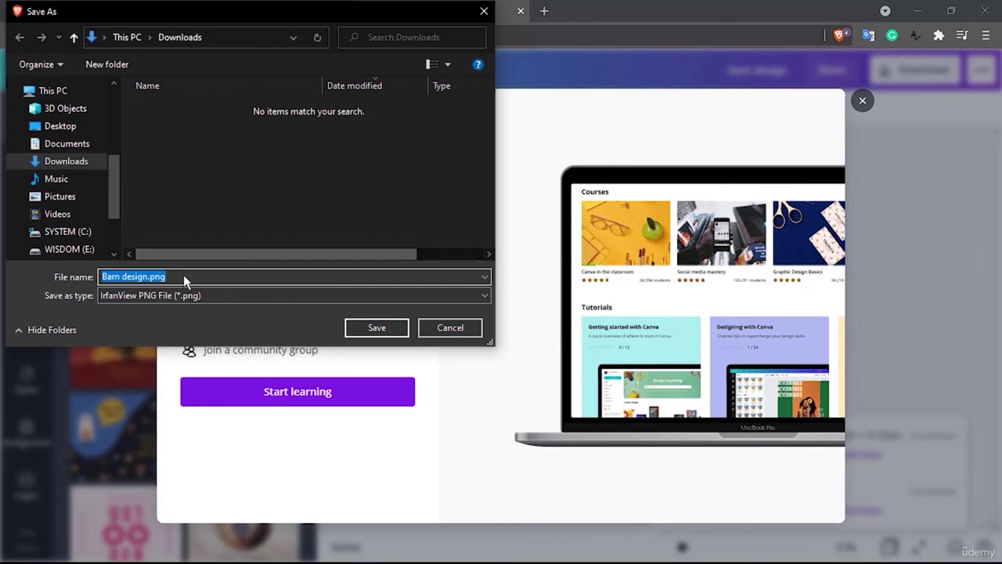
click(368, 329)
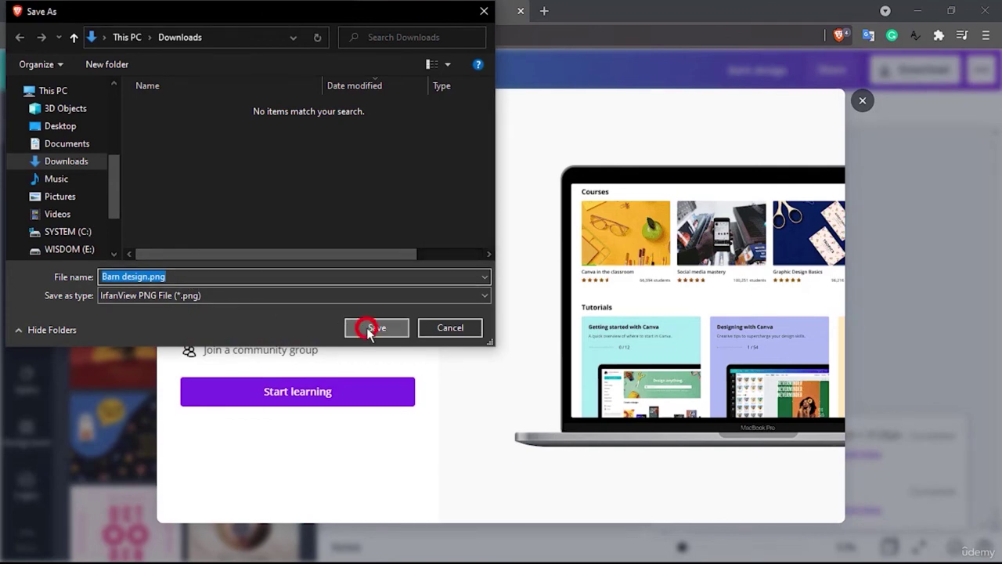